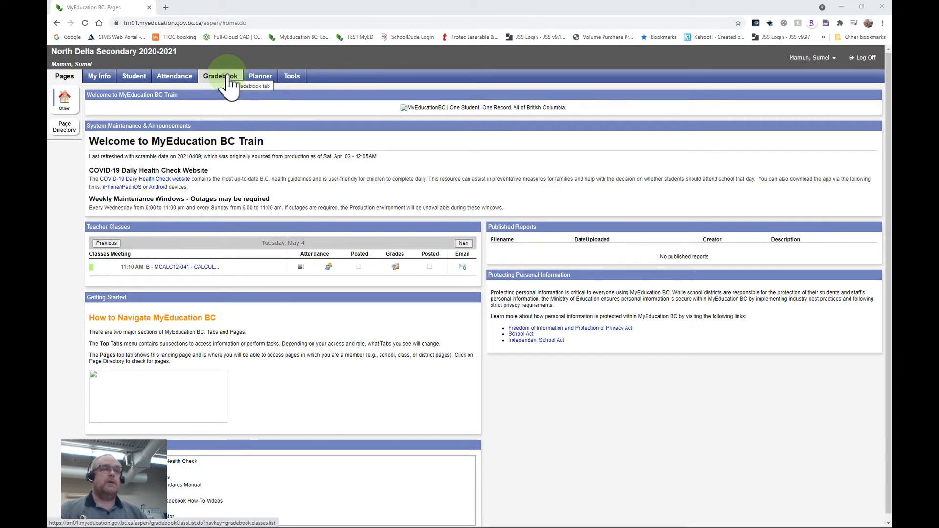
Open the gradebook settings in the user preferences and go to the number of decimals for averages.
click(827, 60)
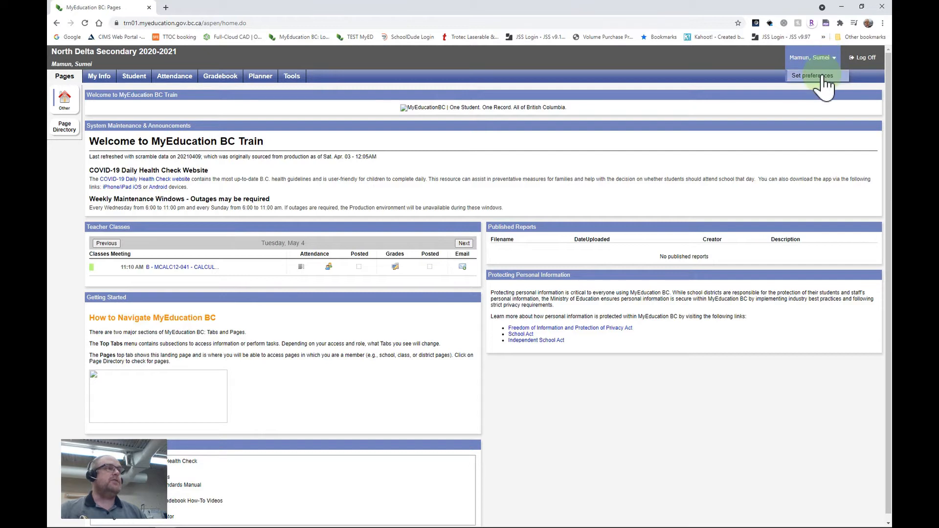
click(824, 79)
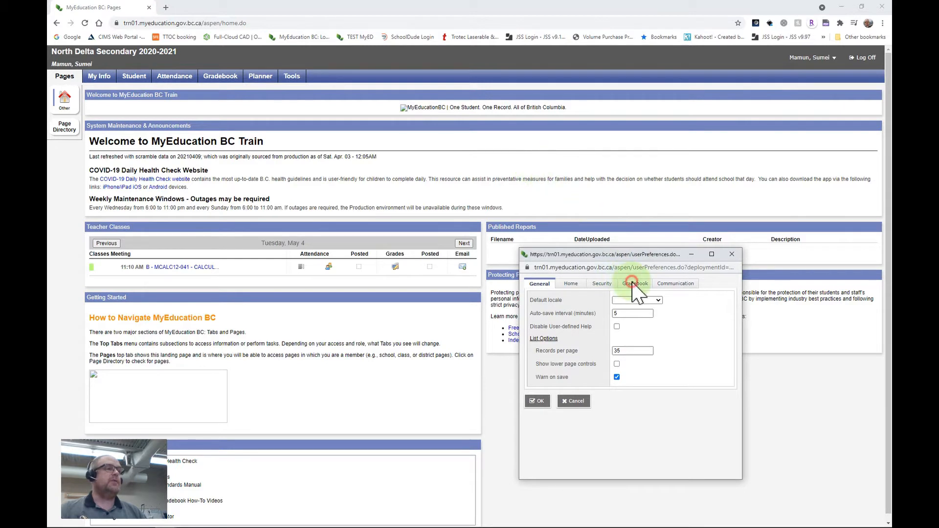
click(642, 288)
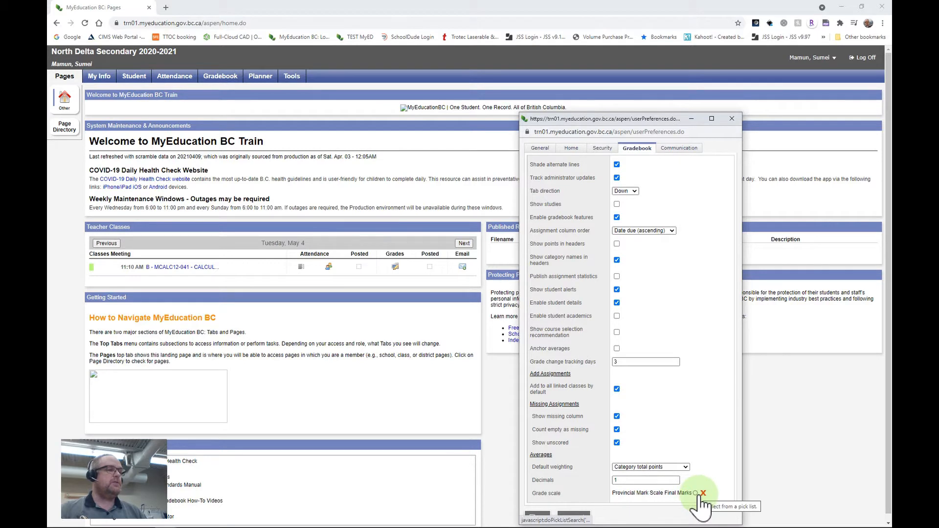
click(675, 480)
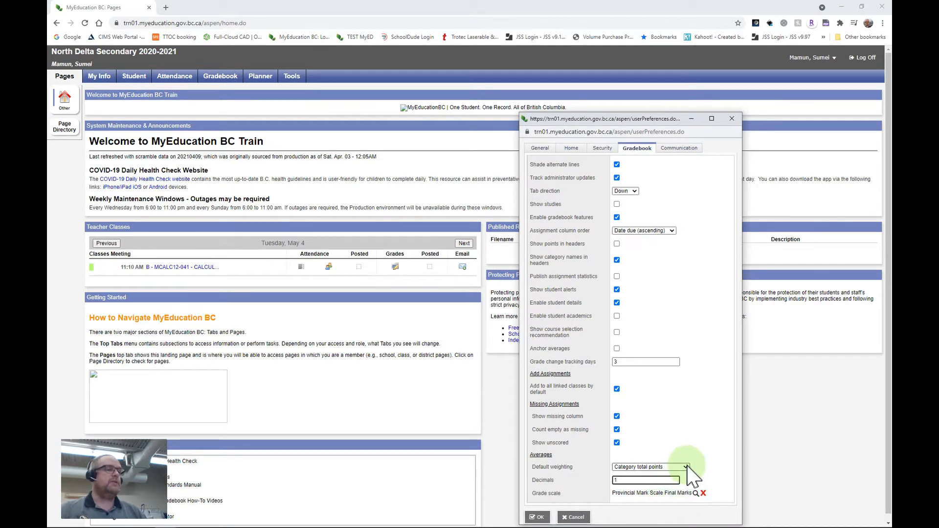
Review the default weighting choices for averages, set the weighting to Category total points and save the preferences.
click(686, 466)
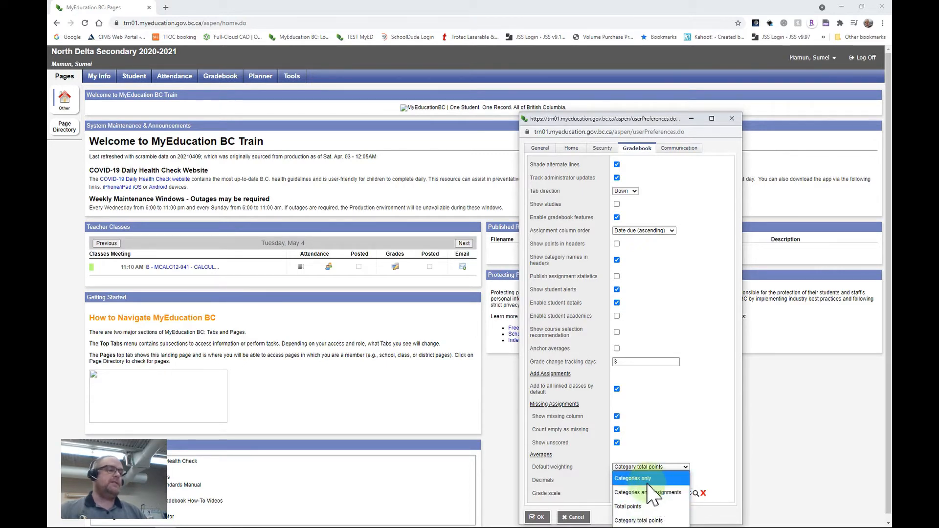
click(717, 467)
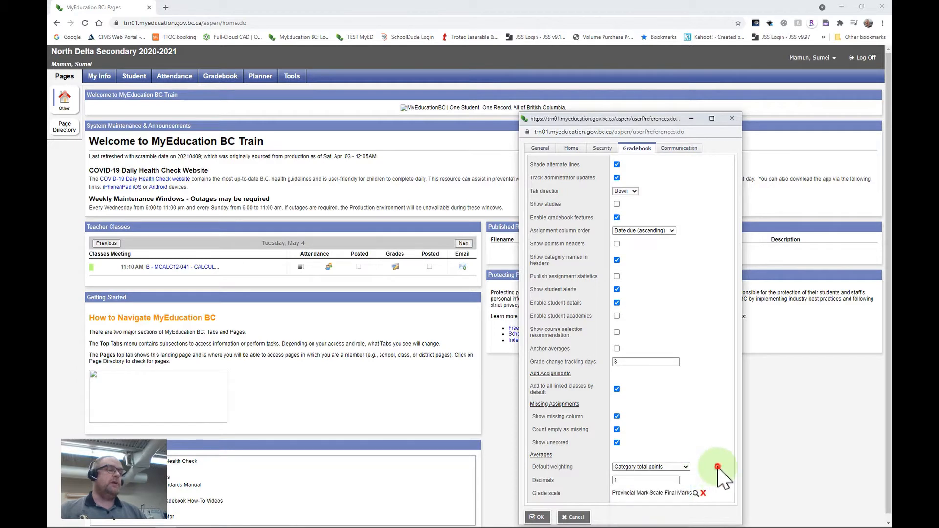
click(686, 467)
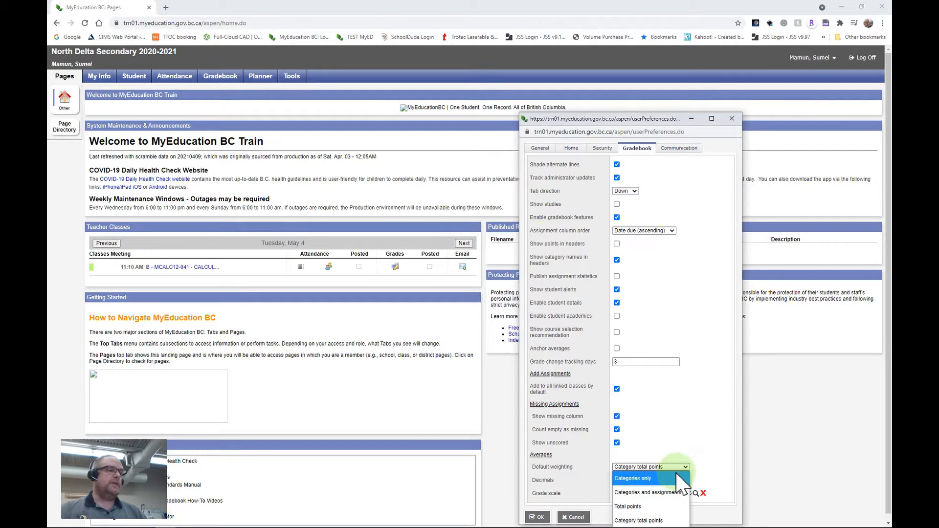
click(664, 519)
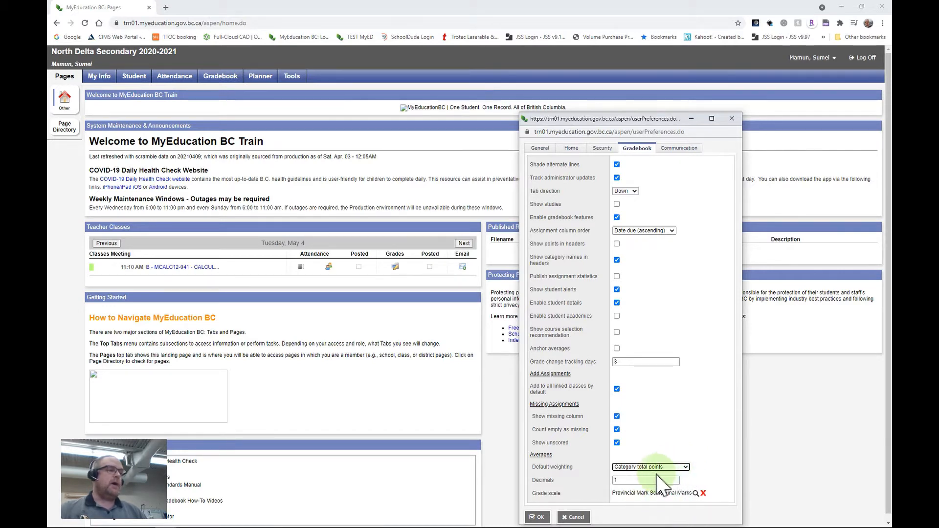
click(687, 467)
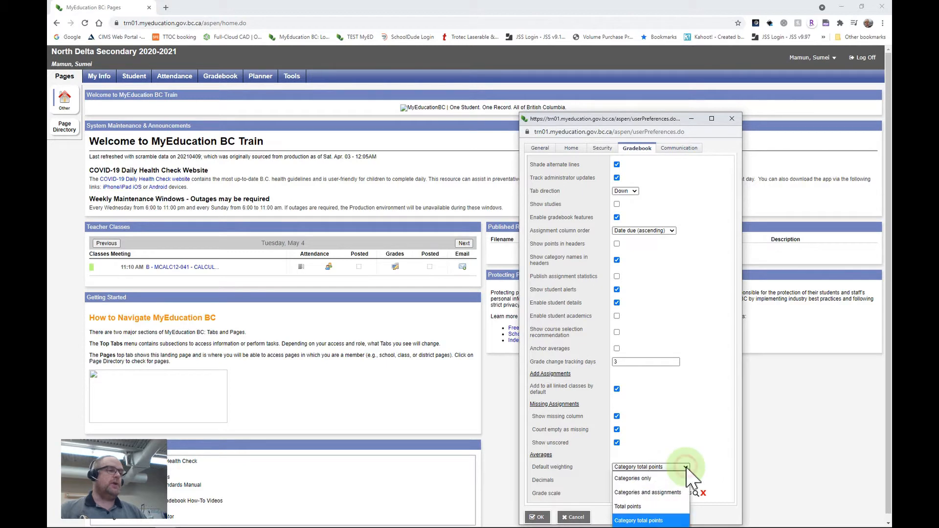
click(646, 506)
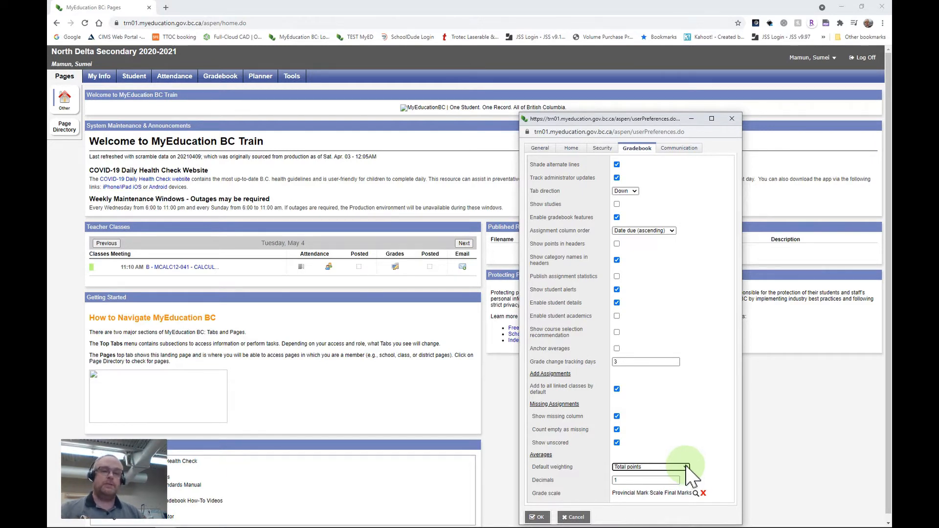
click(686, 467)
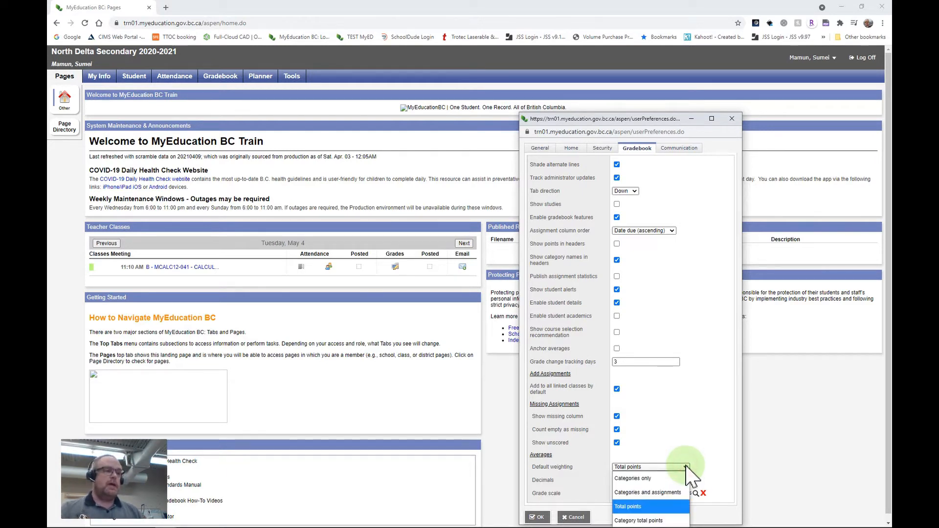
click(653, 521)
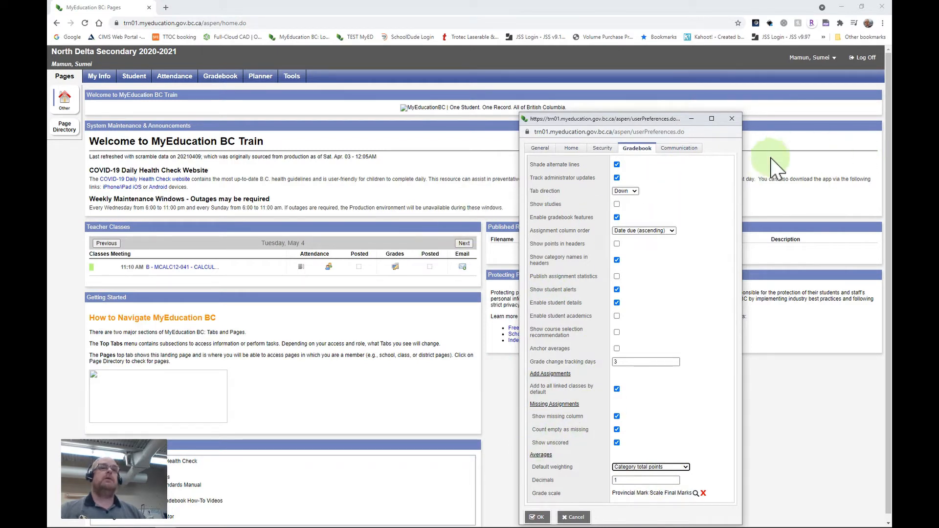
click(540, 517)
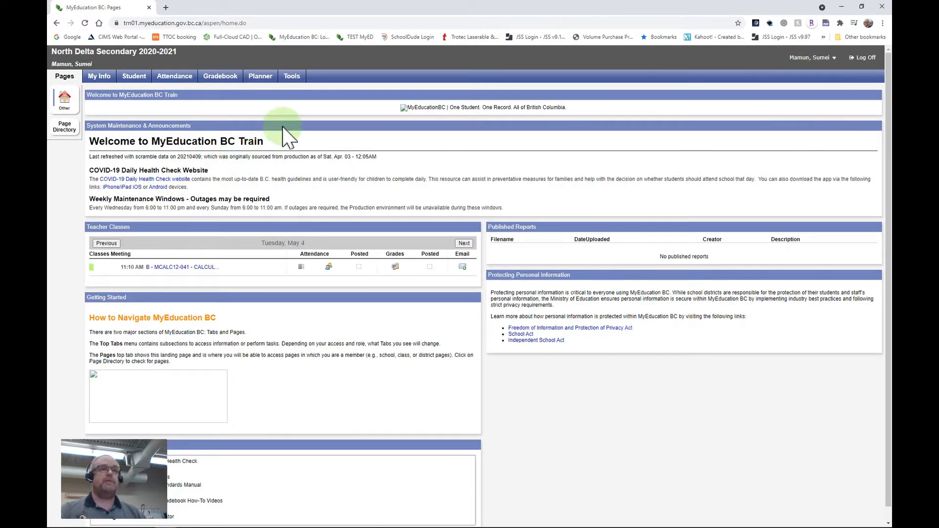
Filter the gradebook class list with the 4quart filter and open the details of class MCALC12-041.
click(230, 78)
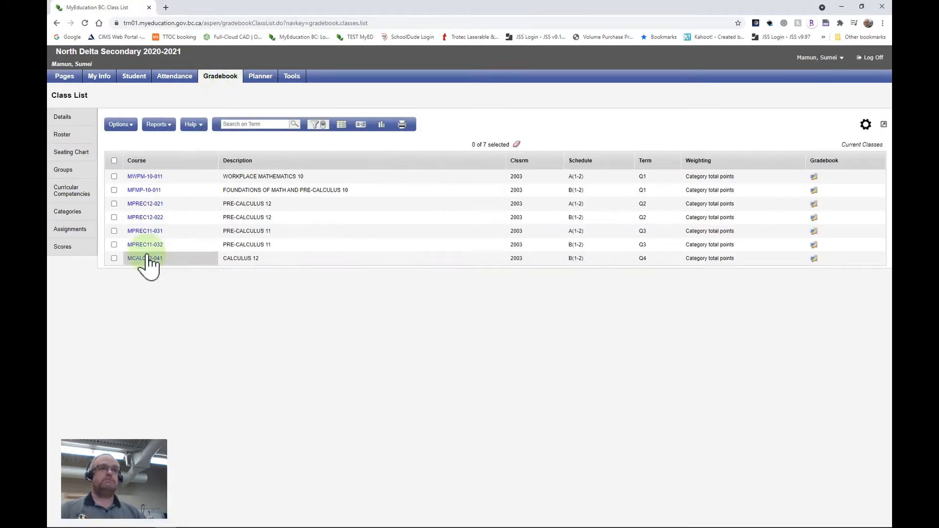
click(317, 125)
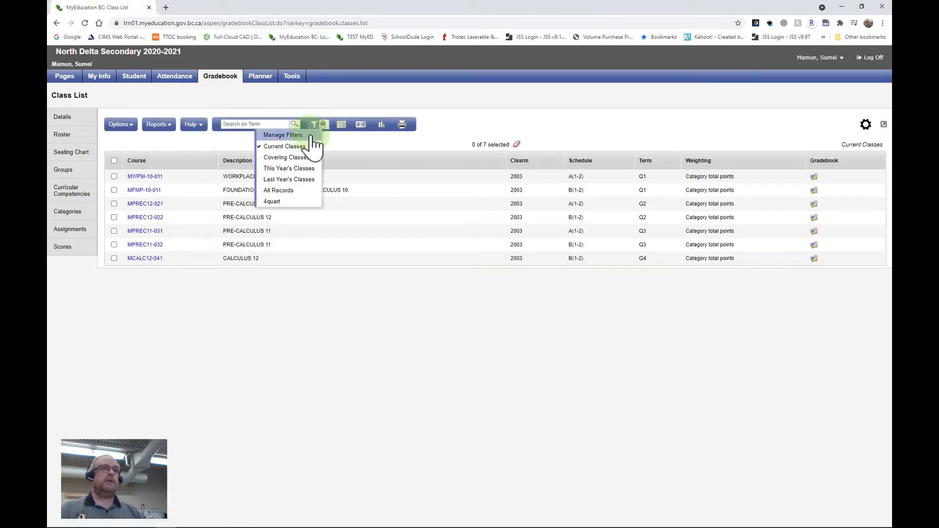
click(292, 202)
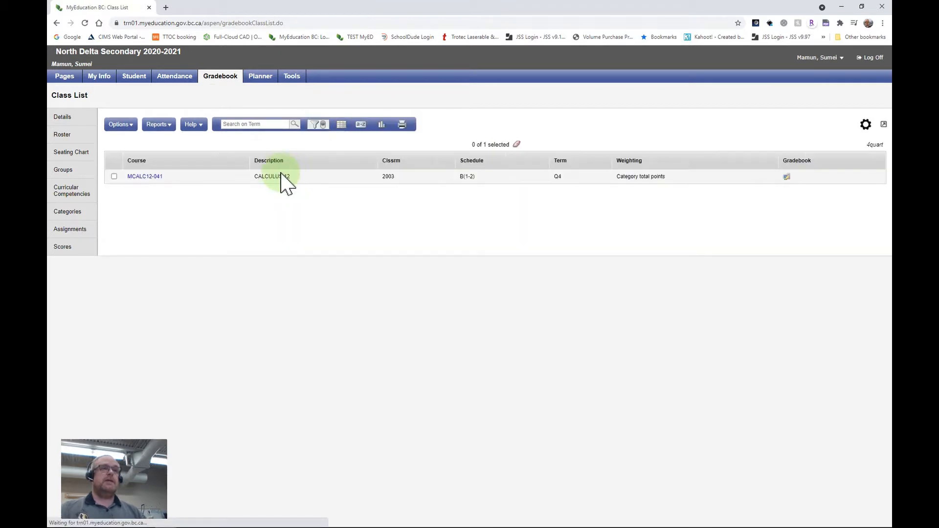
click(146, 177)
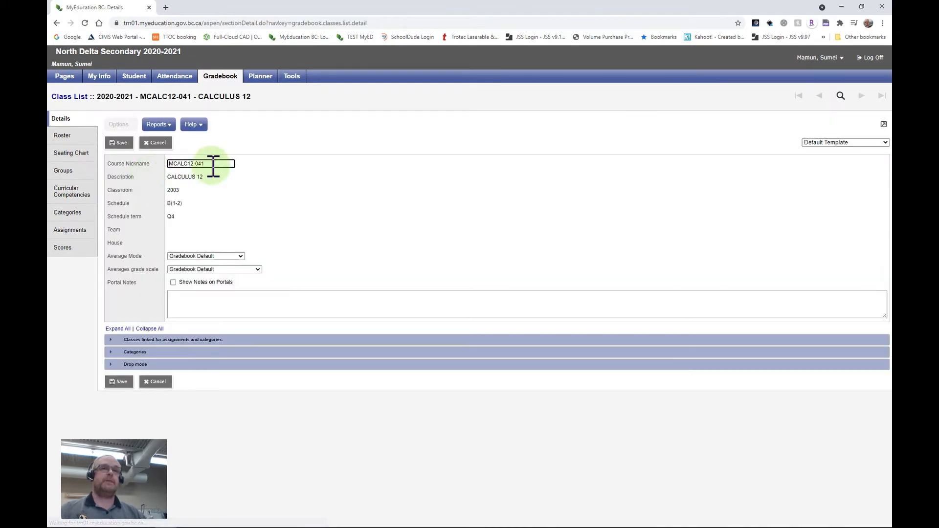
Review the class's average mode choices and select Gradebook Default.
click(241, 256)
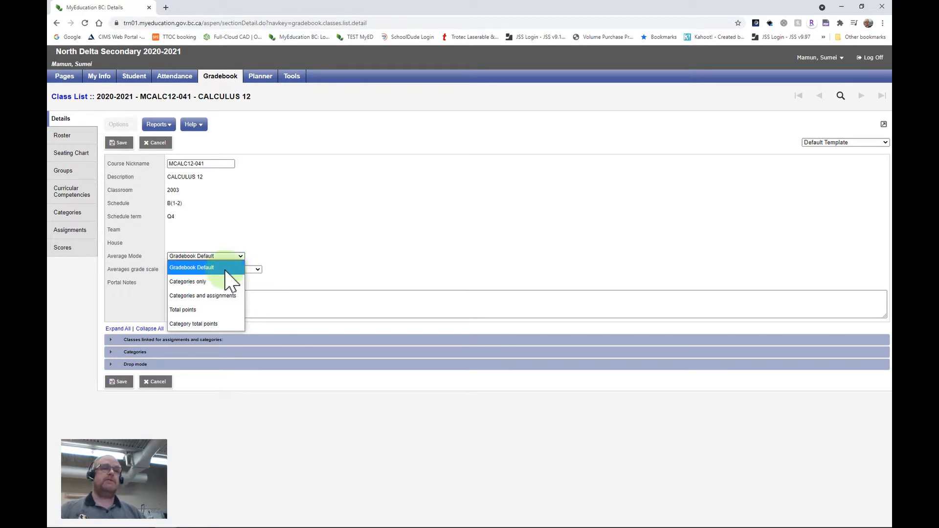
click(241, 257)
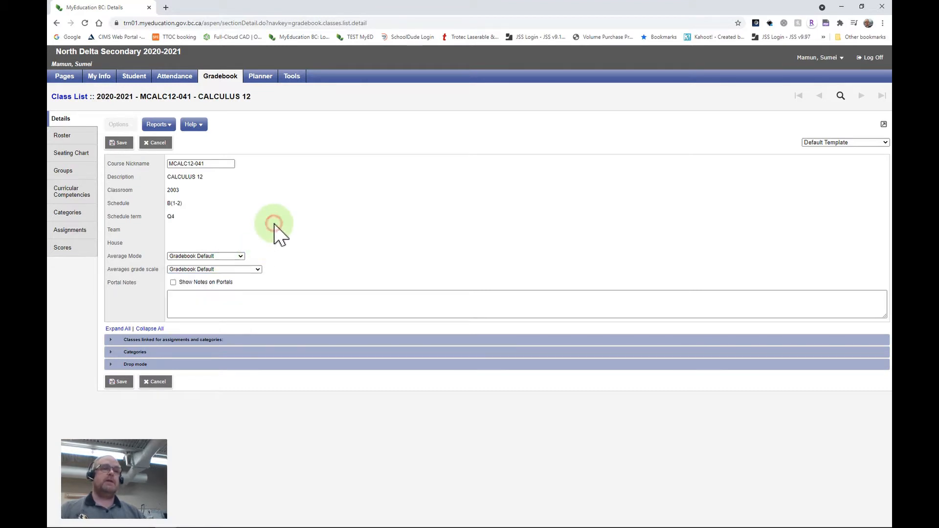
click(240, 256)
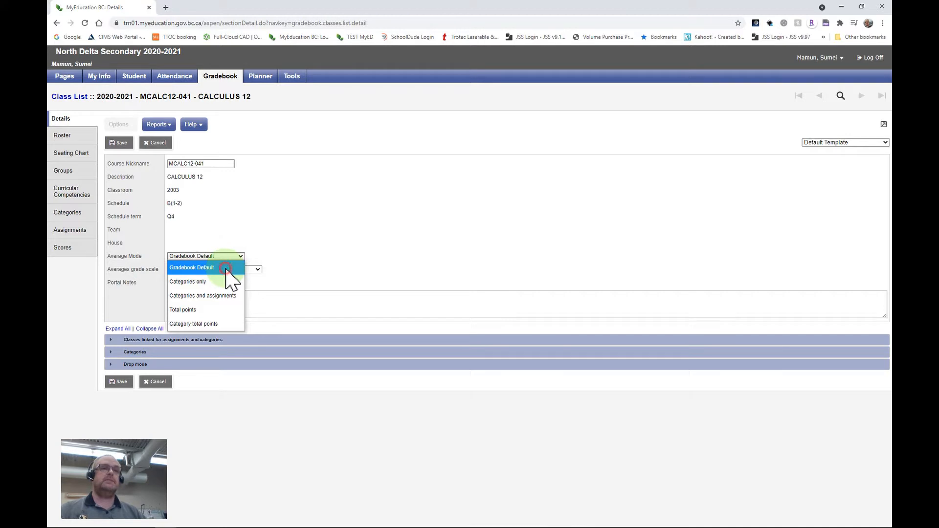
click(225, 267)
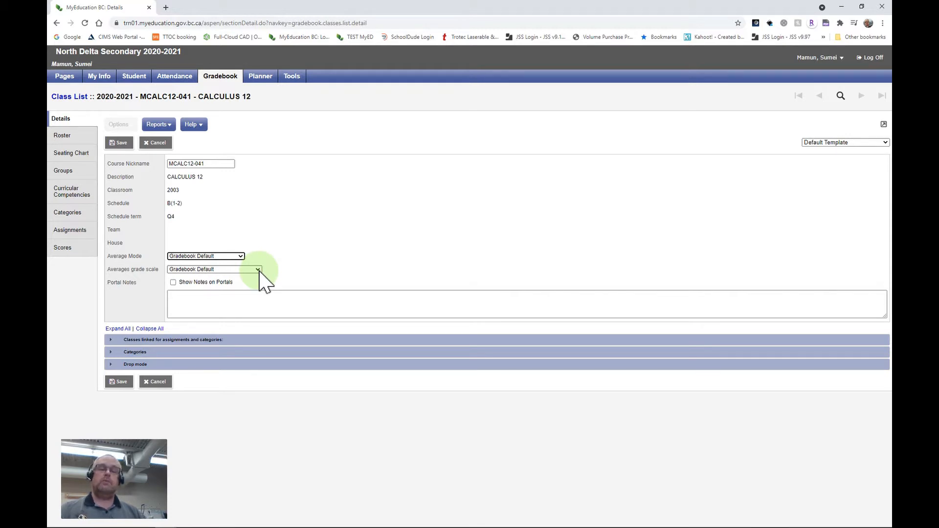
Look through the averages grade scales available for the class without choosing a different one.
click(258, 270)
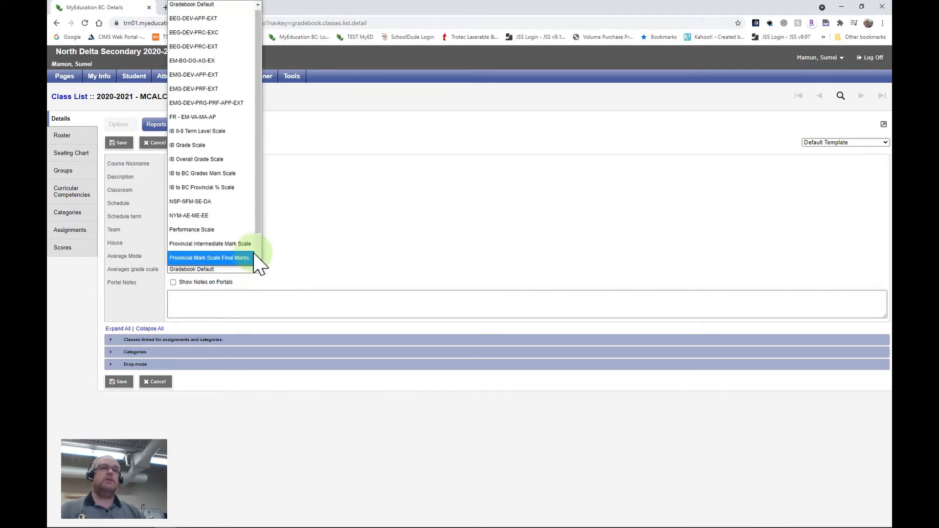
click(328, 254)
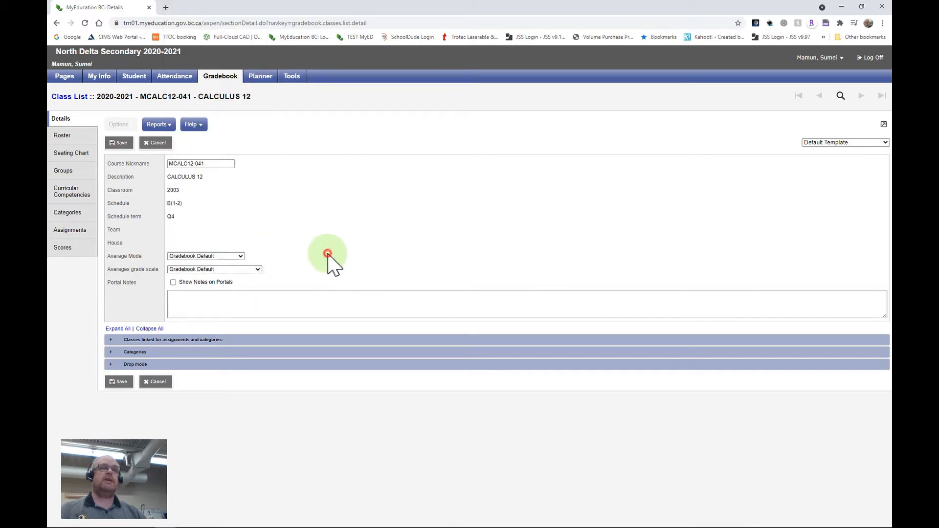
click(257, 269)
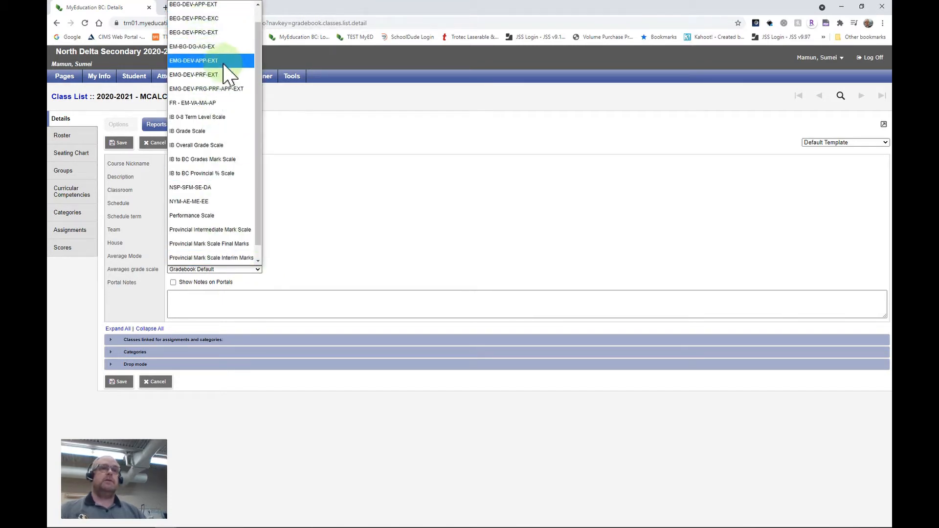
click(315, 228)
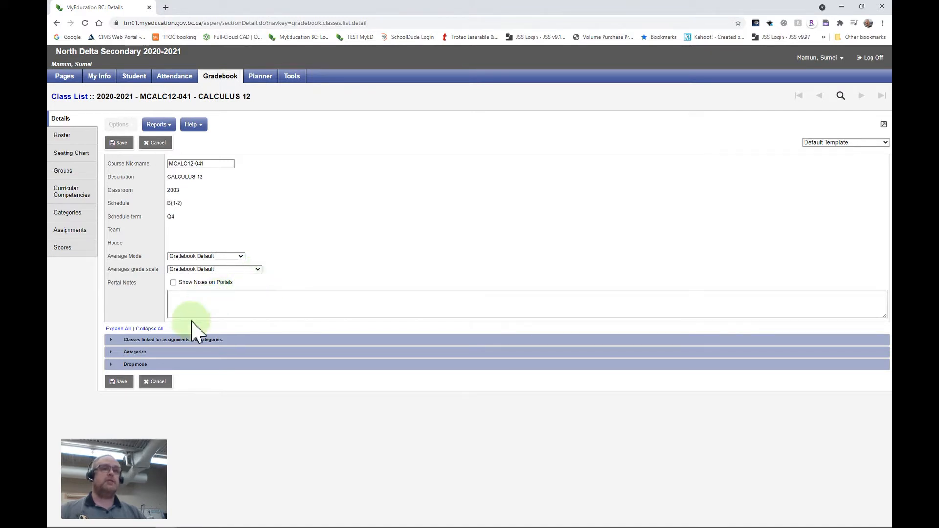
Examine which classes can be linked for assignments and categories, then cancel without linking any.
click(126, 340)
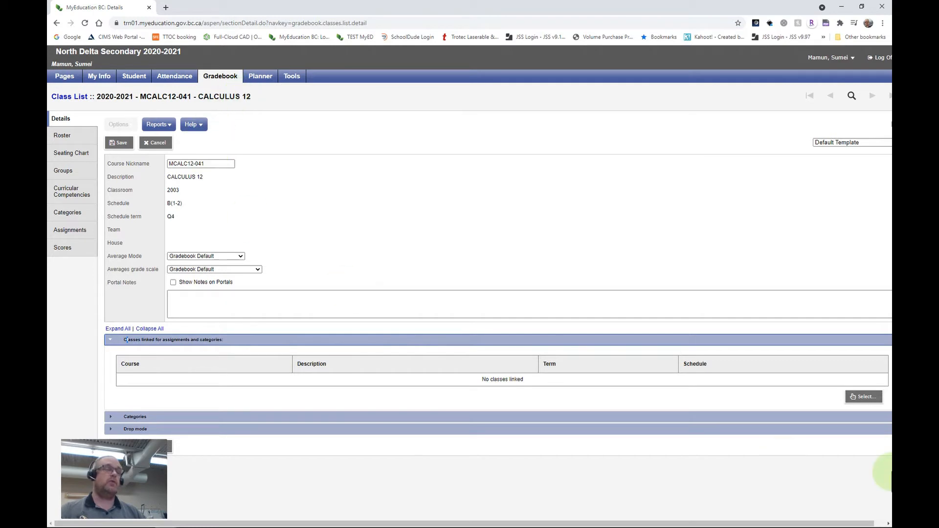
click(870, 397)
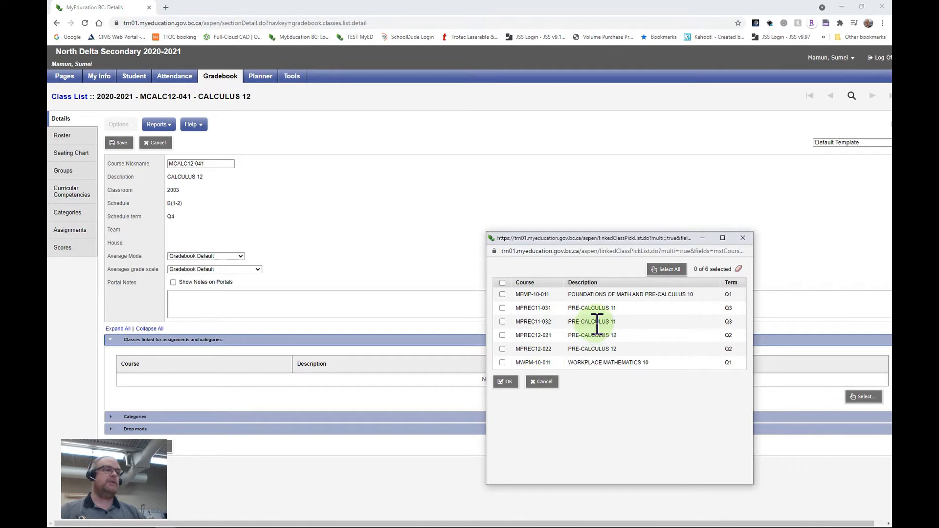
click(549, 383)
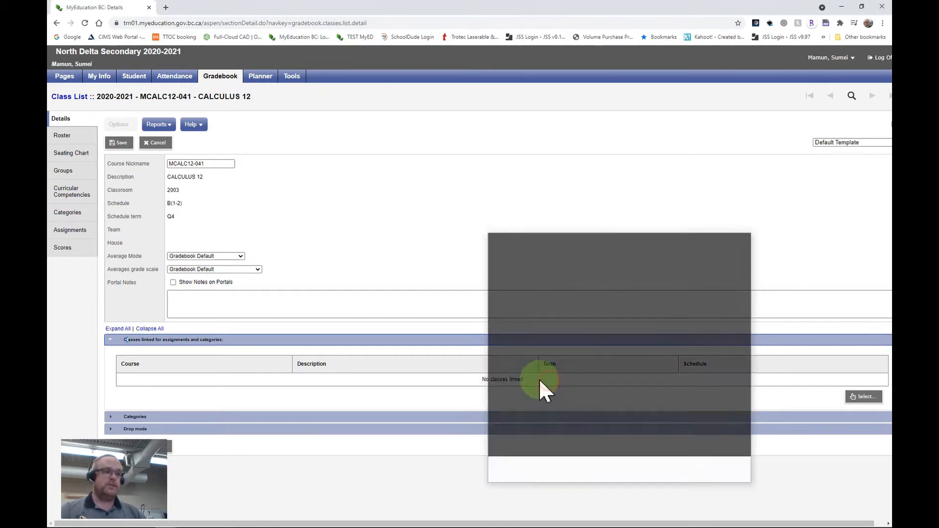
Expand the category section in the class details to view the weights, then open the class's full category list.
click(139, 418)
scroll(267, 391, down, 1)
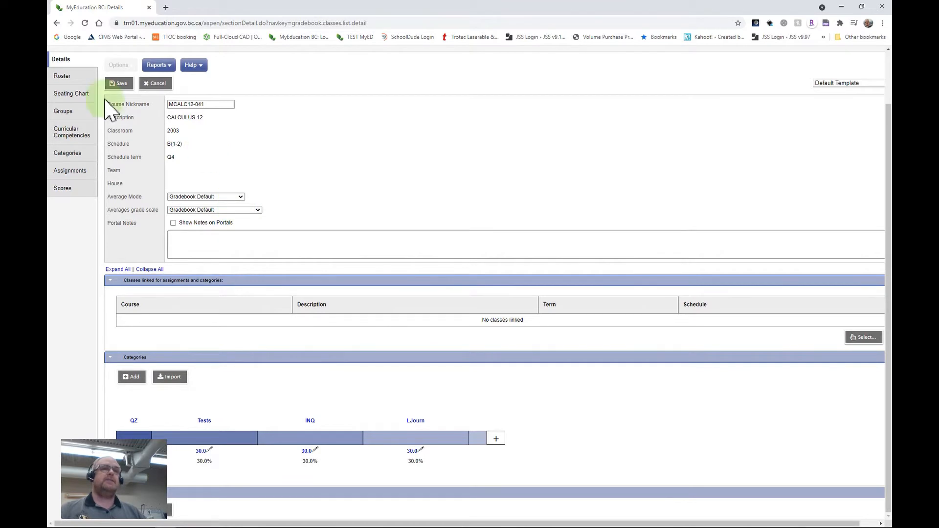
scroll(105, 120, up, 1)
scroll(108, 120, up, 1)
scroll(127, 122, down, 1)
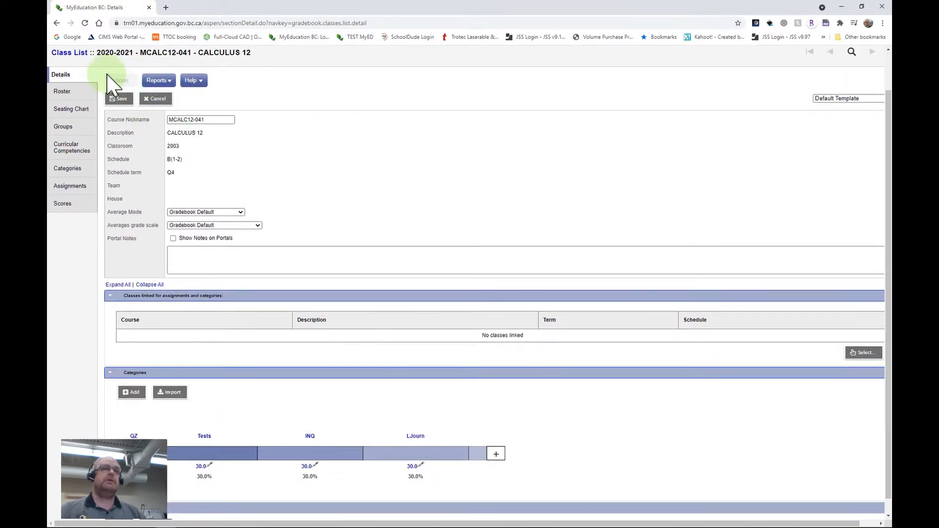
click(70, 171)
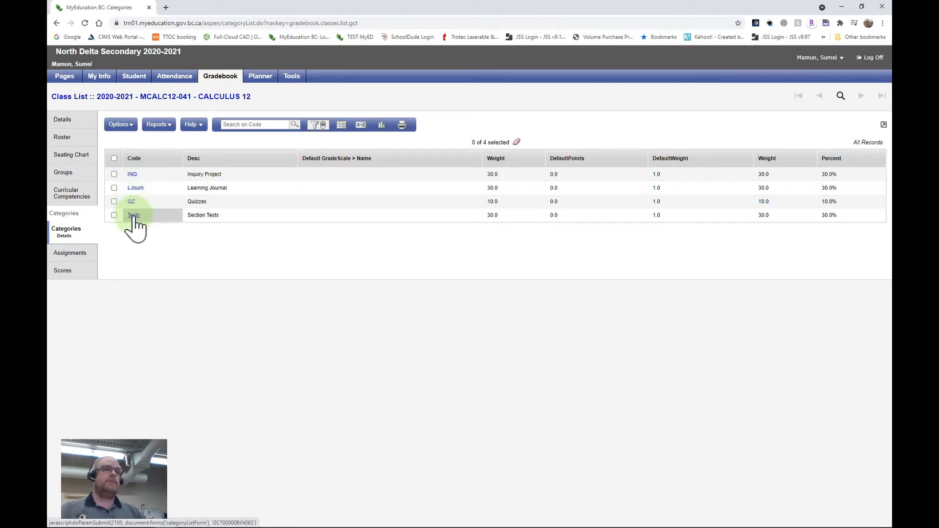
Start a new category for Calculus 12 and view its available grade scales without selecting one.
click(130, 126)
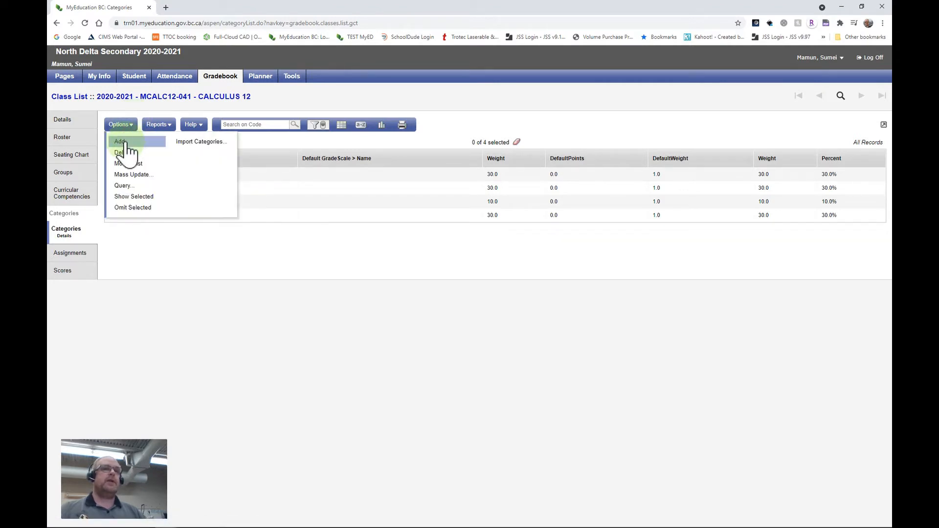
click(125, 143)
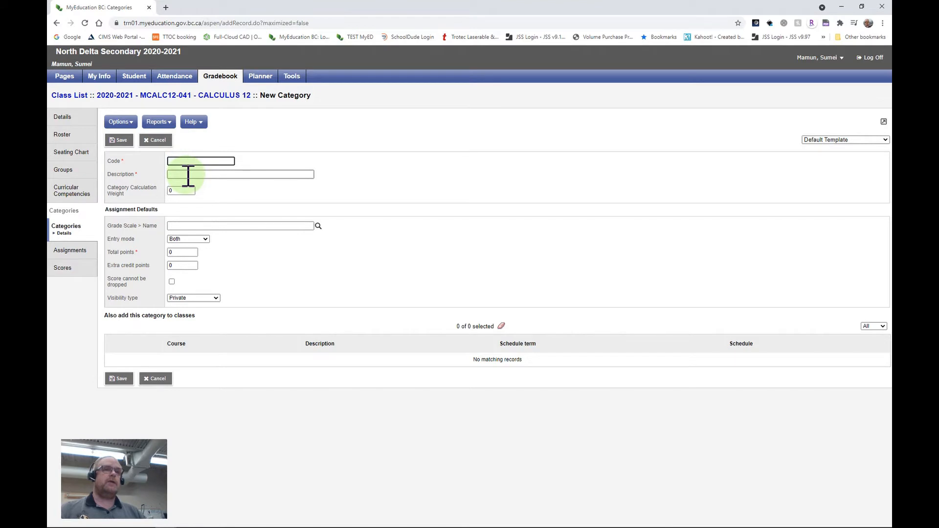
click(318, 227)
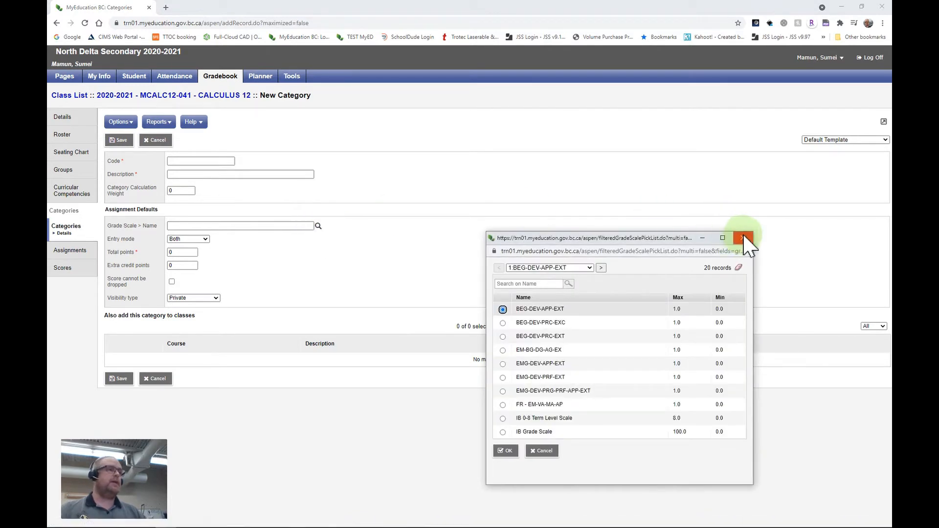
click(745, 239)
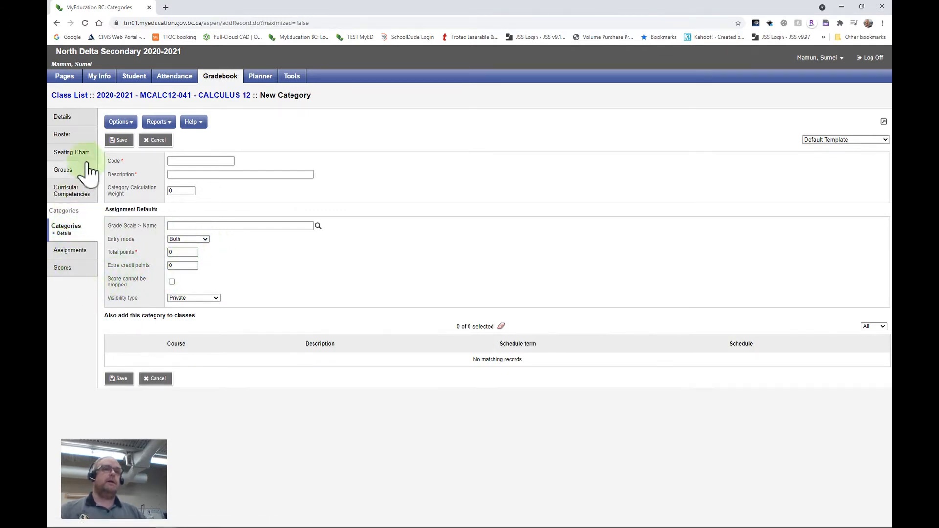
Leave the new category form unsaved, review the Calculus 12 category list, and return to the class details.
click(69, 235)
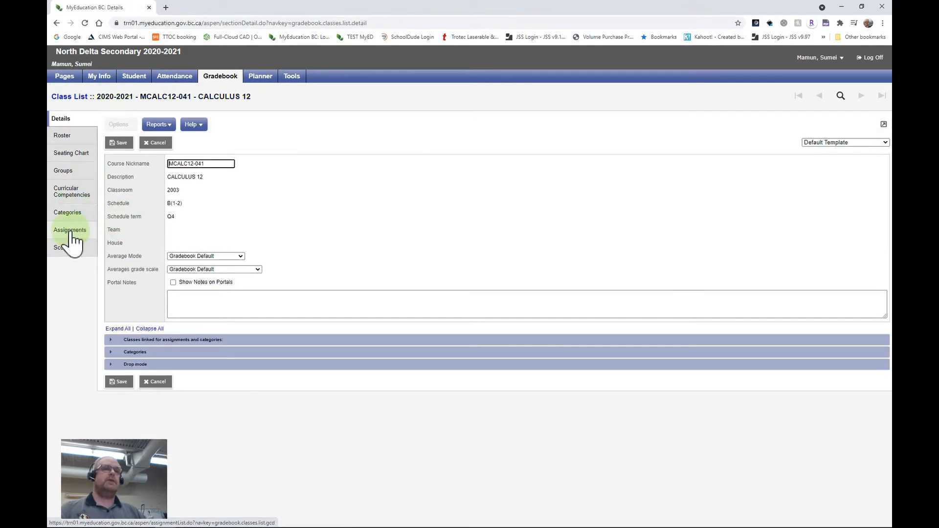
click(73, 213)
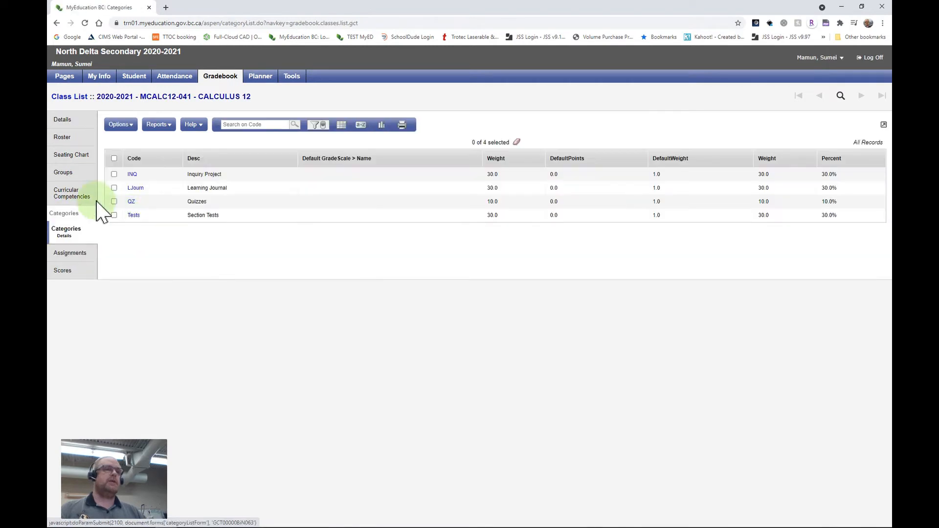
click(69, 120)
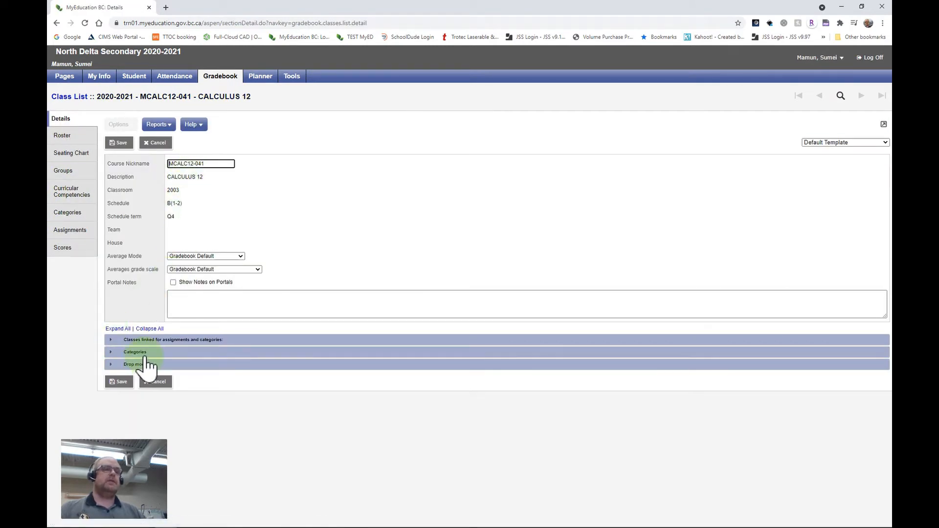
Expand the category weights in the class details, view the weight bars in a smaller browser window, and maximize the window again.
click(145, 353)
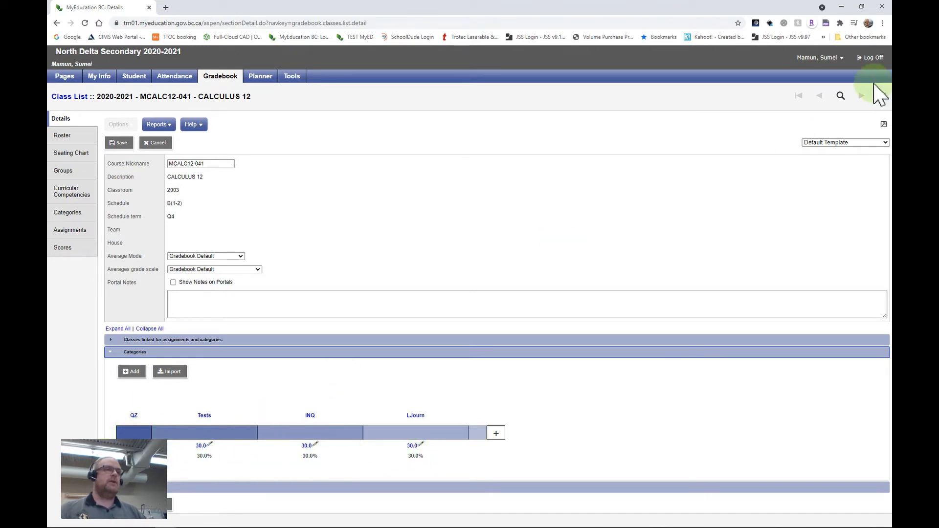
click(865, 6)
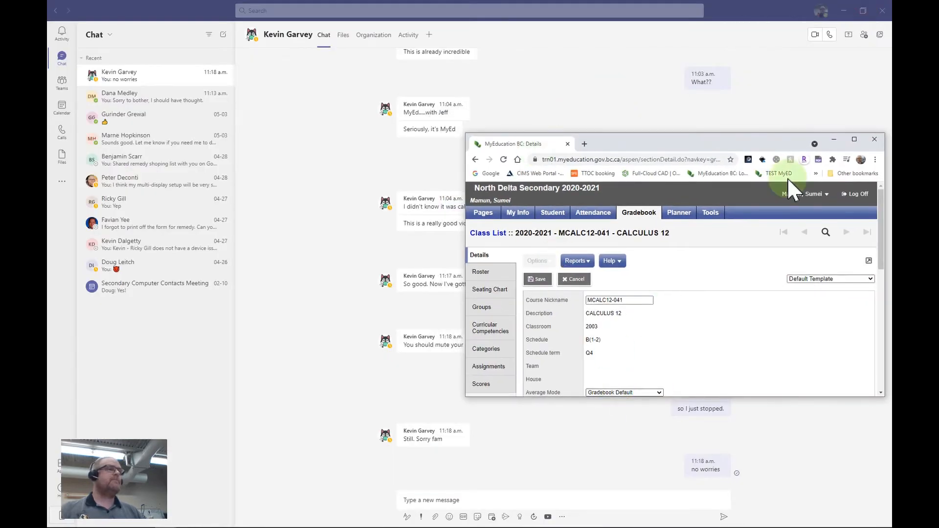
scroll(709, 304, down, 10)
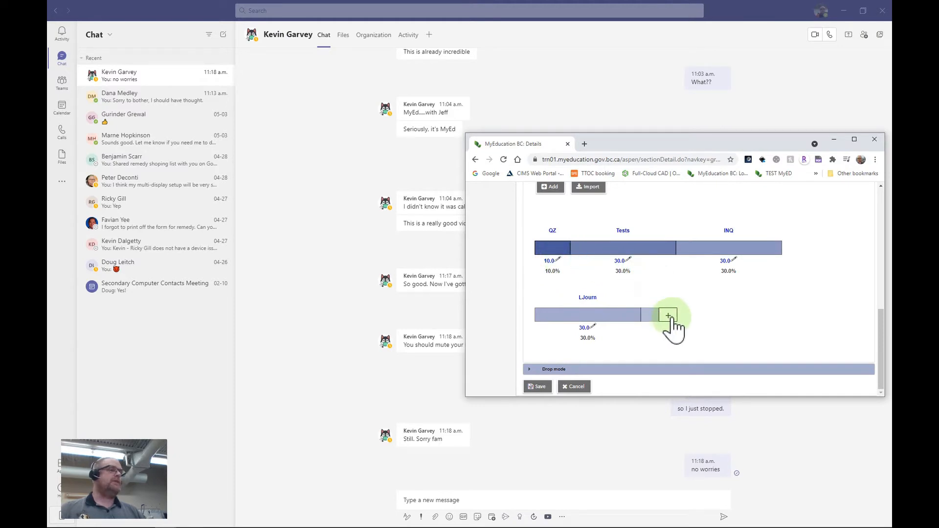
click(854, 140)
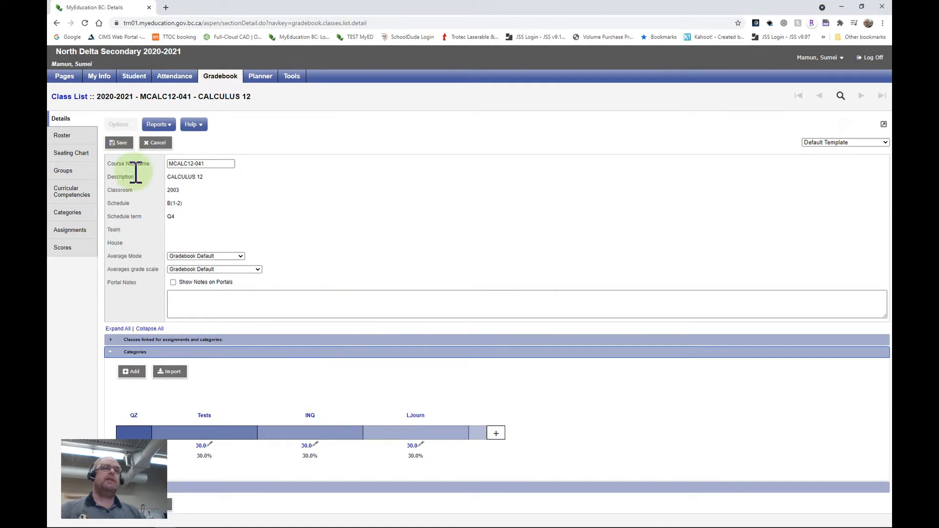
Open the class's assignment list and review the options for adding assignments without creating one.
click(75, 231)
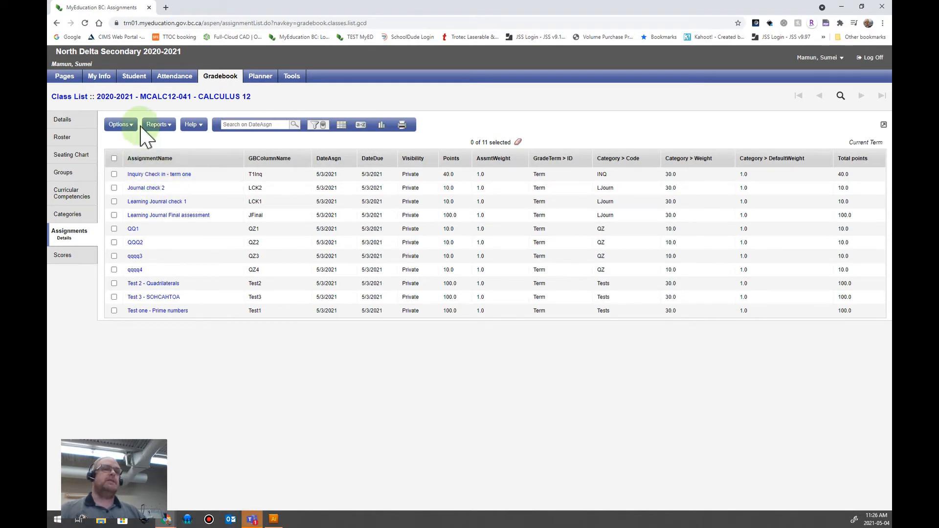
click(130, 125)
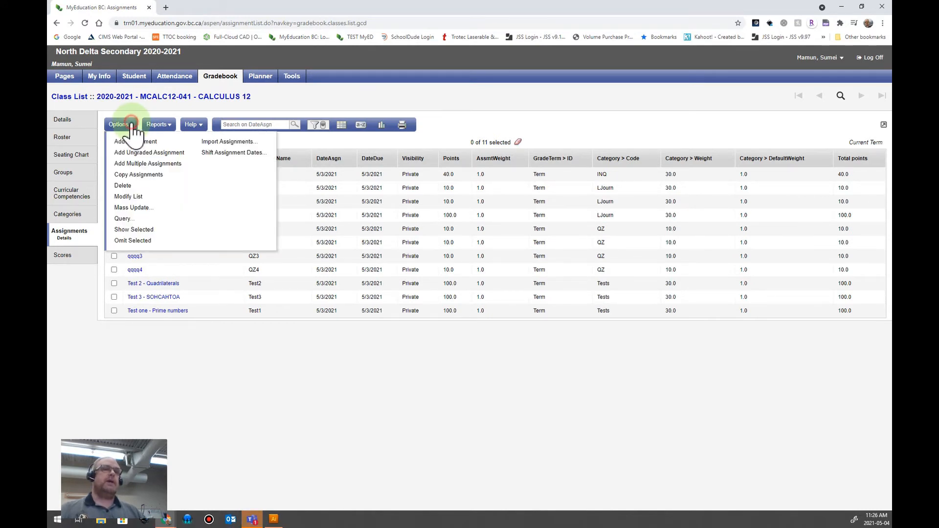
click(148, 164)
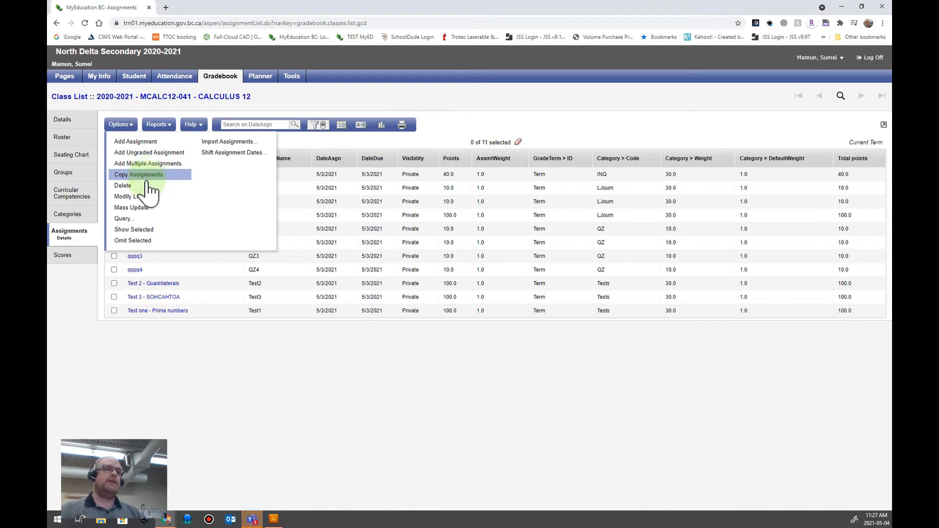
click(294, 268)
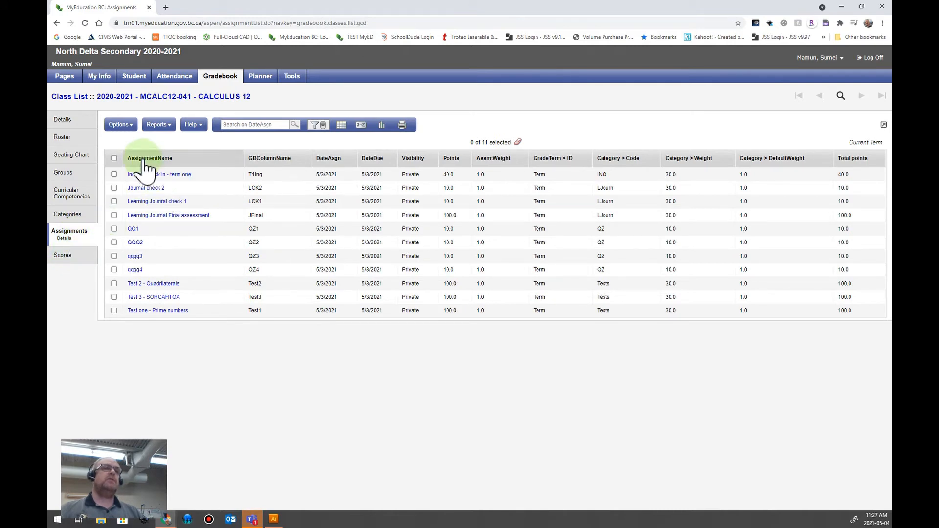
Open the class's scores, view the Post Columns - Term grade columns, and switch back to showing all columns.
click(63, 255)
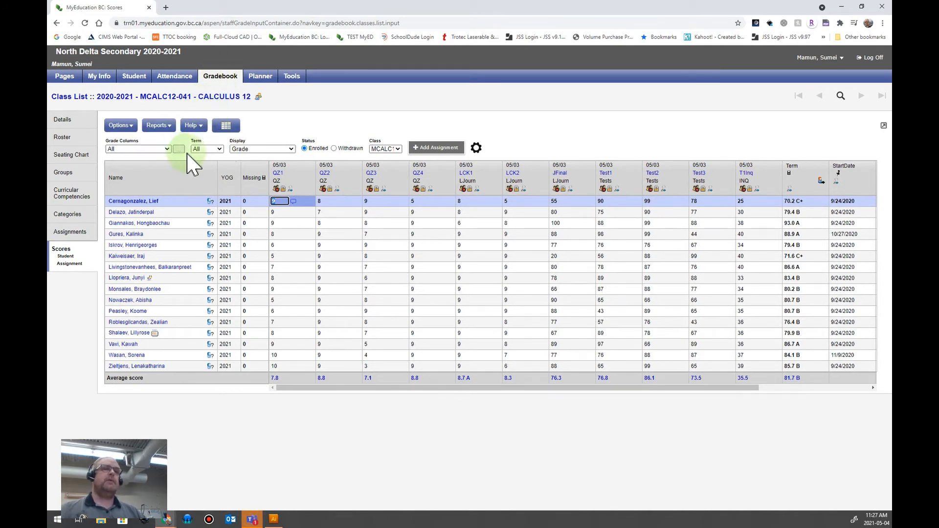
click(167, 150)
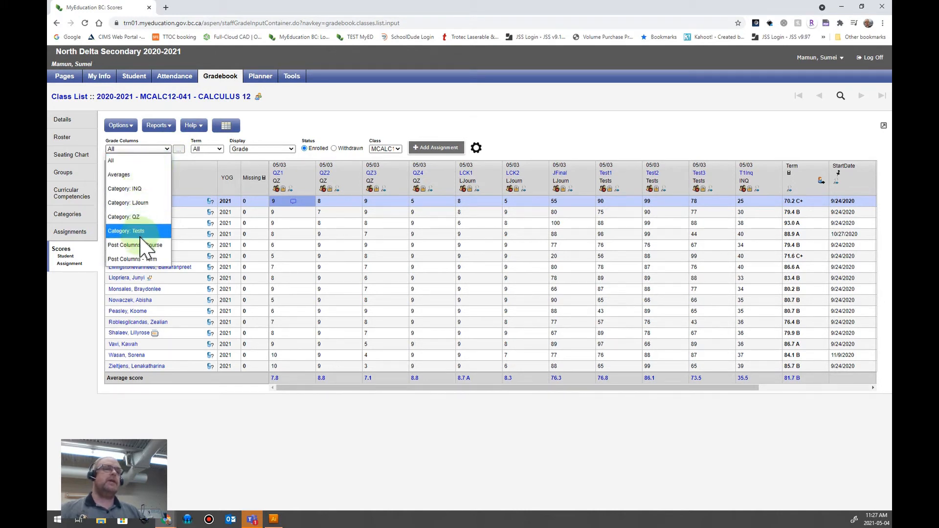
click(126, 160)
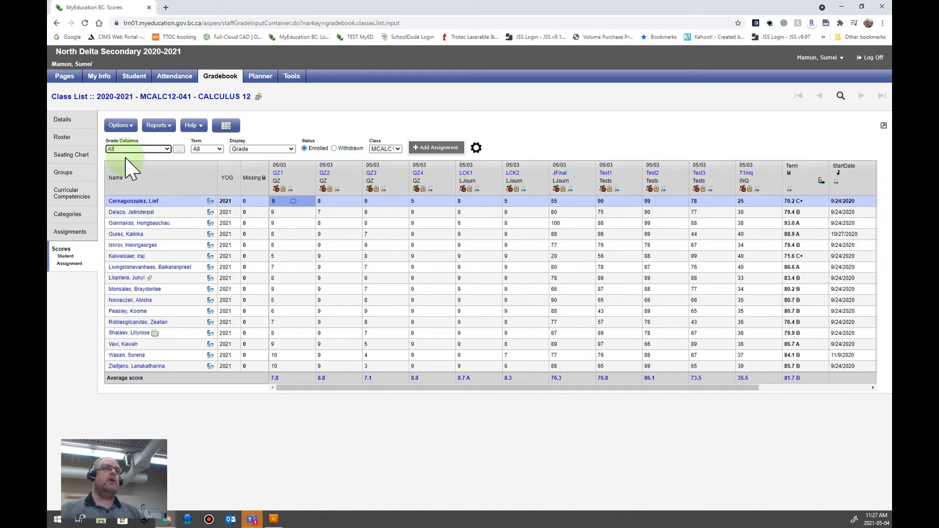
click(167, 150)
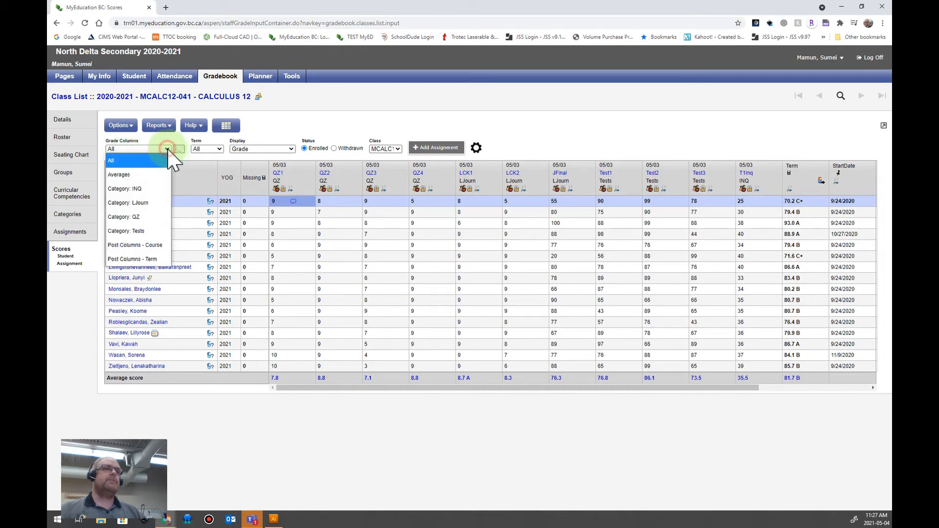
click(144, 259)
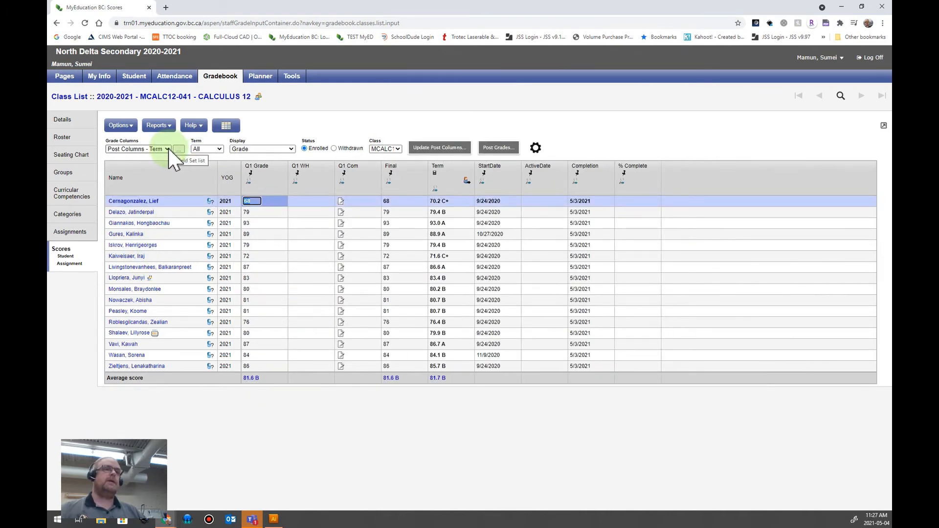
click(169, 150)
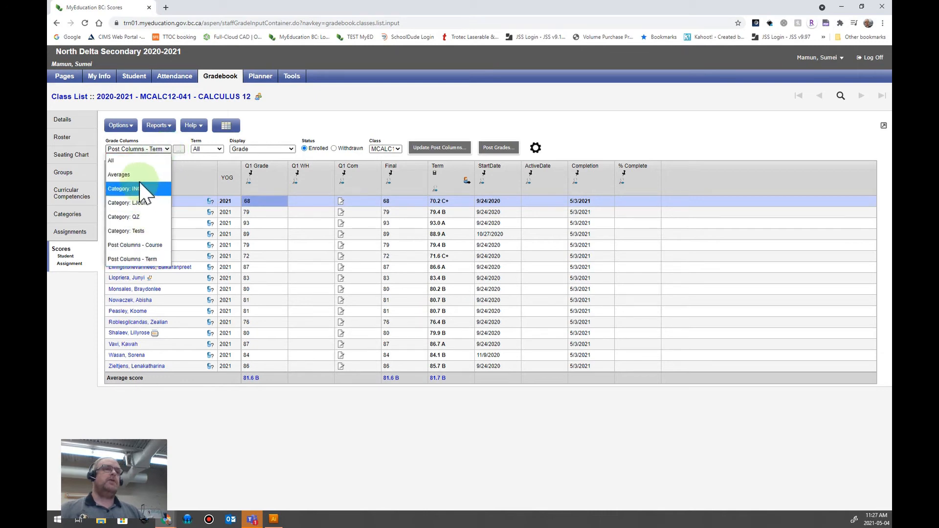
click(139, 168)
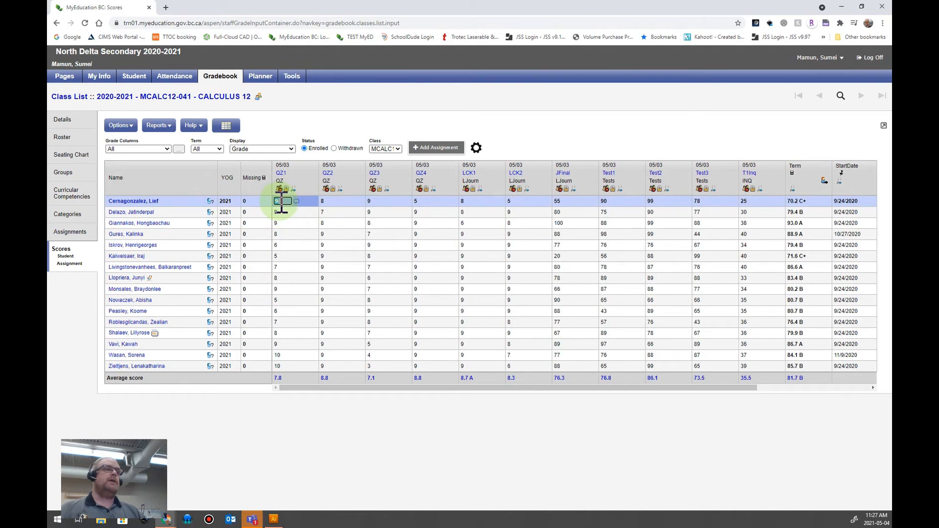
Move down through the QZ1 scores, visit the first student's QZ2 score, and return to that student's QZ1 score.
key(Down)
key(Down)
key(Down)
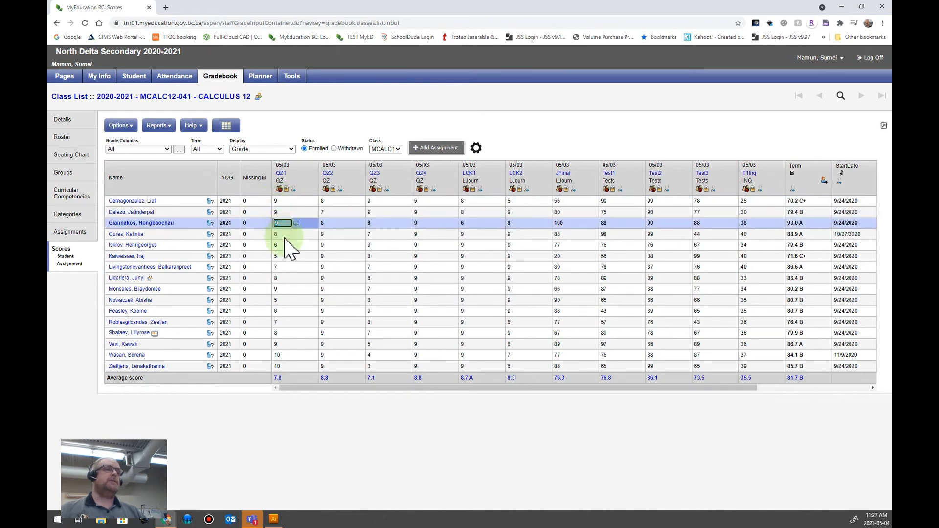
click(330, 202)
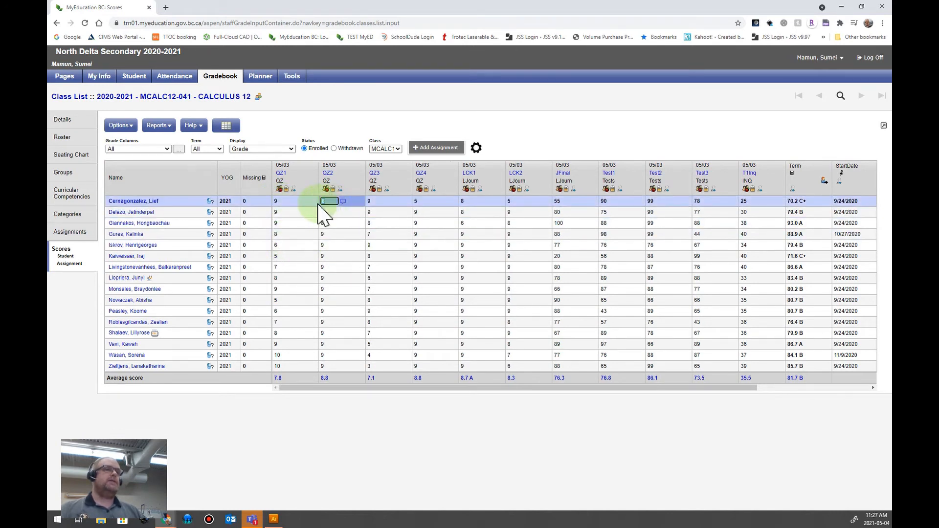
click(282, 201)
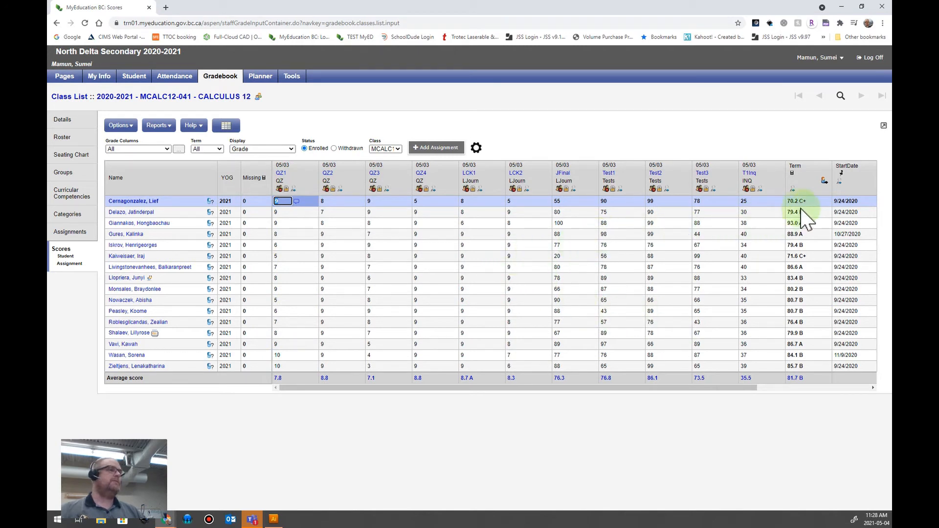
Set the first listed student's QZ4 score to 9.
click(416, 201)
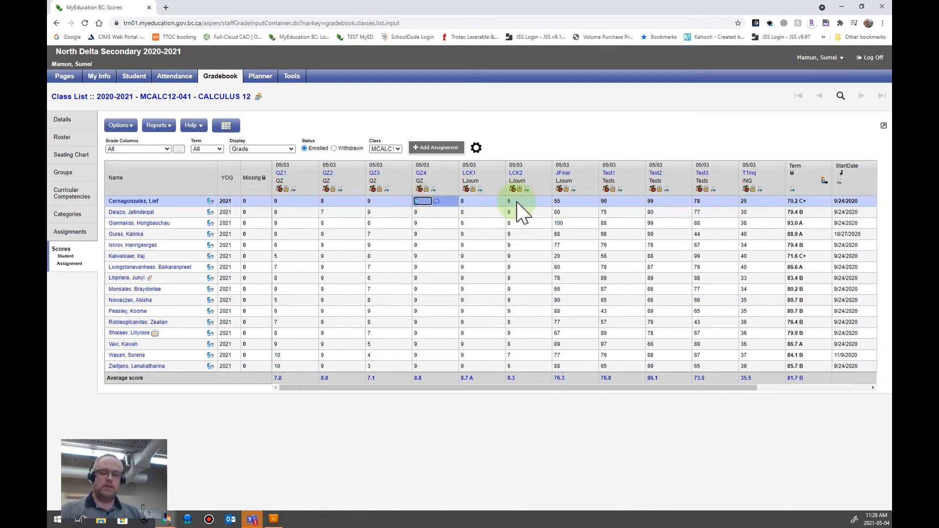
text(9)
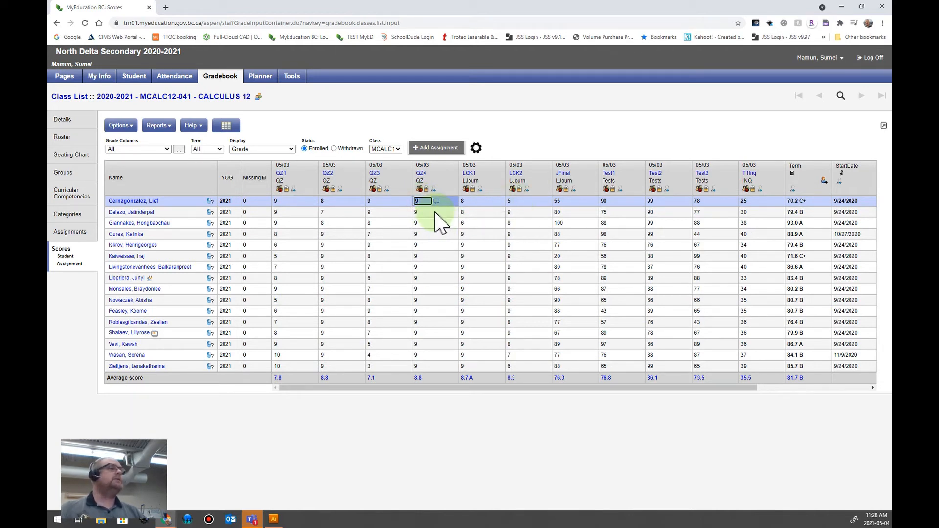
key(Return)
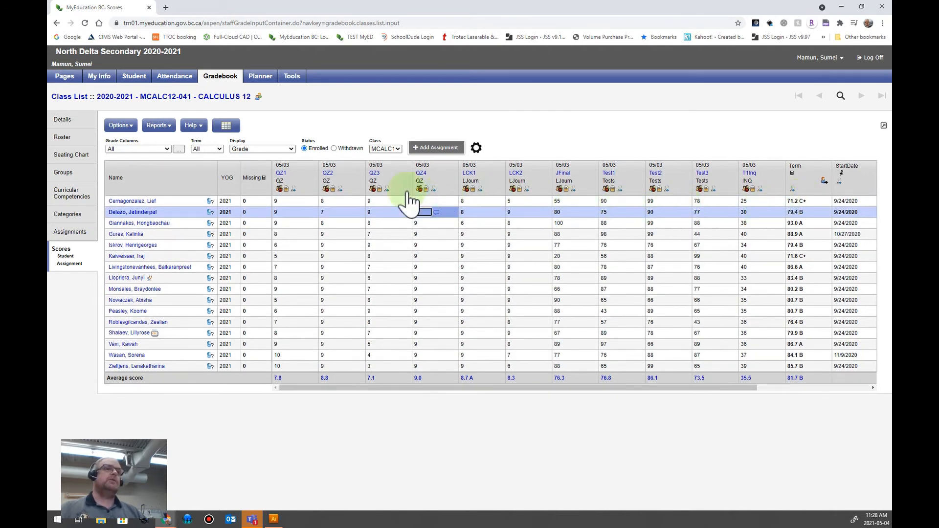
Show only the INQ category's grade columns, switch to the LJourn category, and examine the first student's JFinal and LCK1 scores.
click(166, 149)
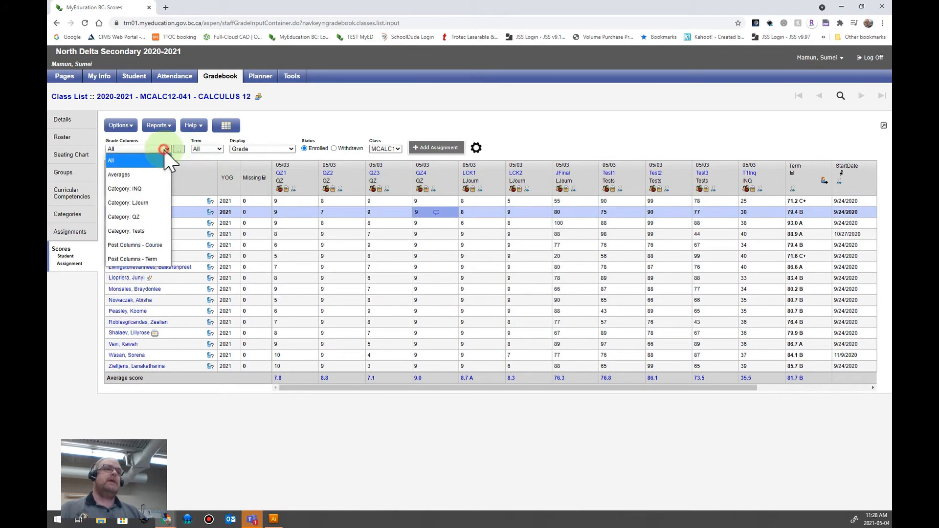
click(142, 188)
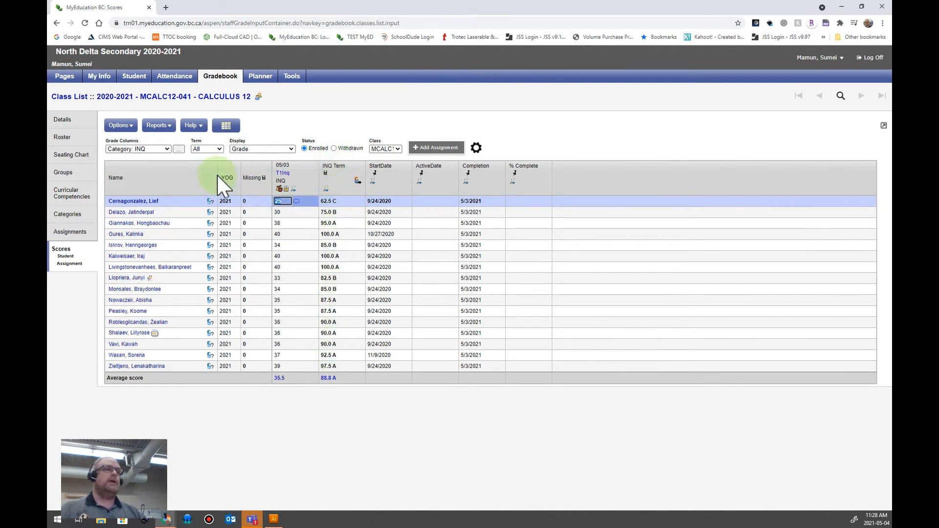
click(167, 149)
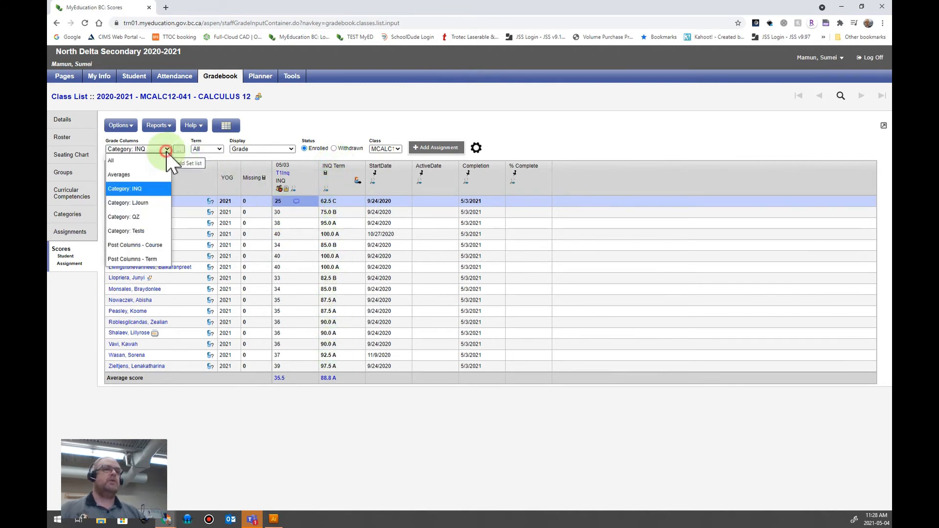
click(142, 202)
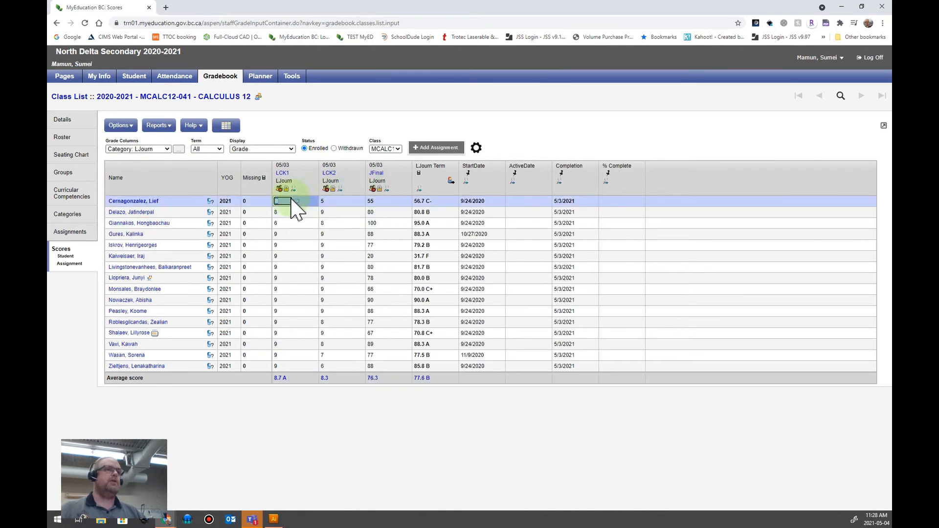
click(378, 202)
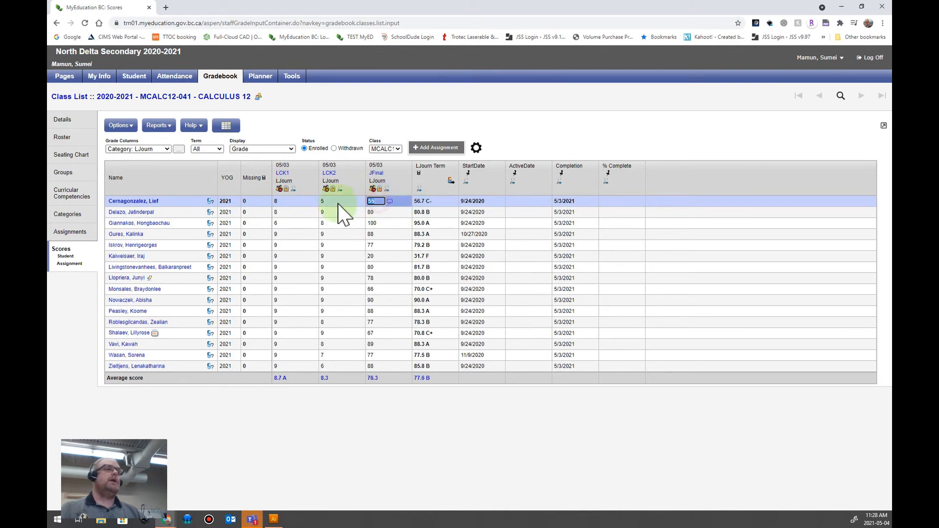
click(294, 202)
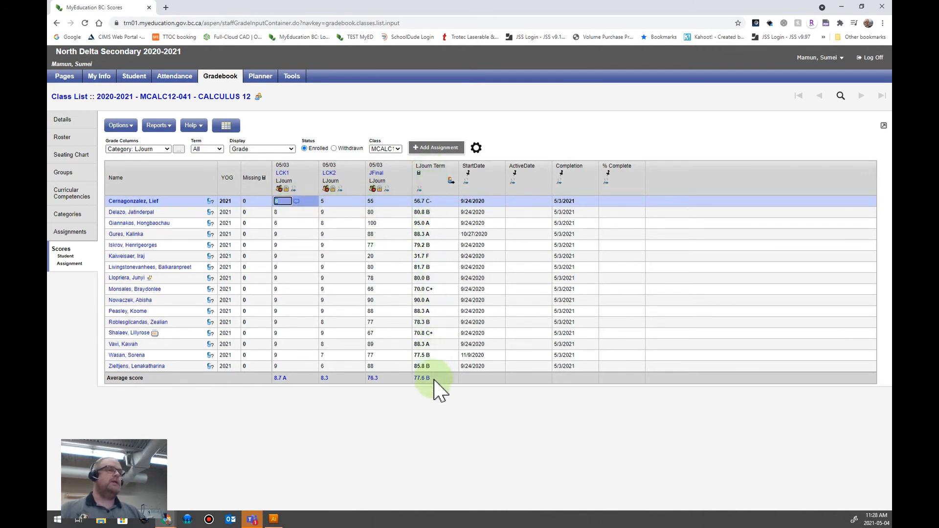
Show only the QZ category's grade columns, then switch to the Tests category to examine its scores and averages.
click(166, 149)
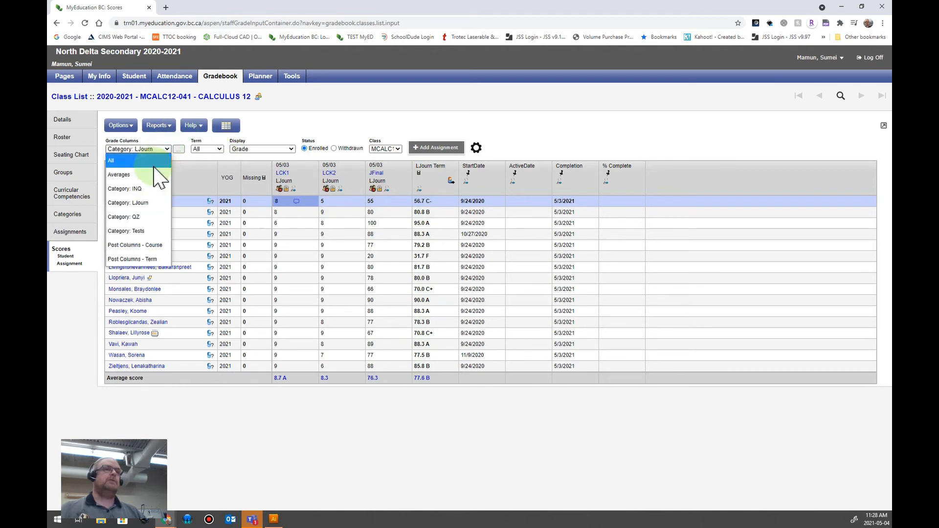
click(149, 217)
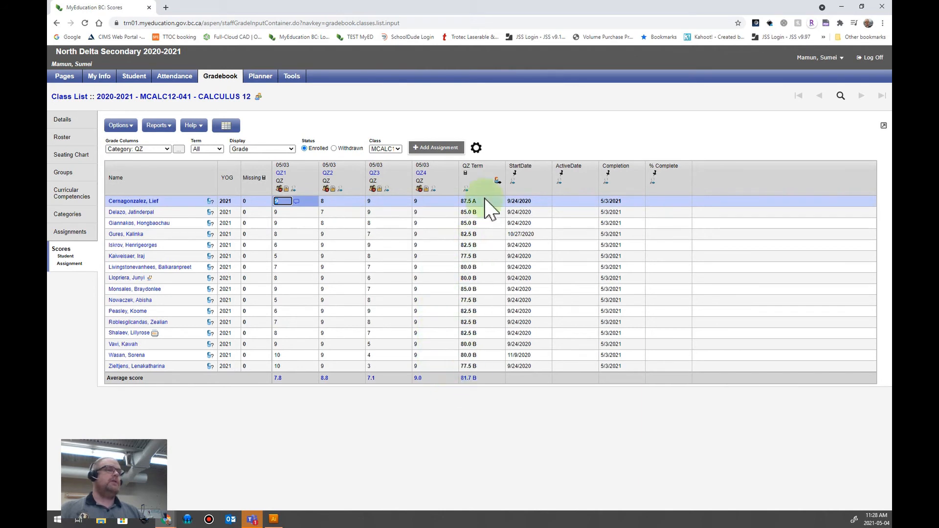
click(165, 149)
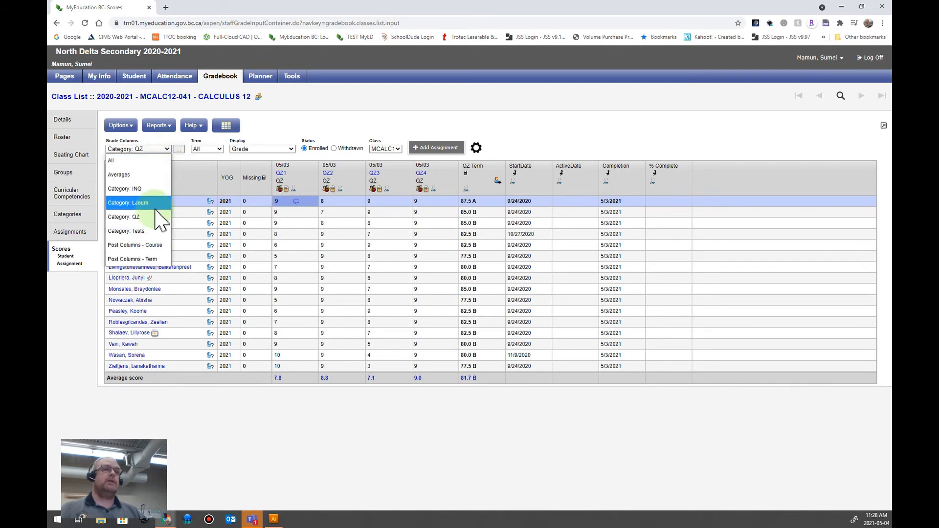
click(139, 230)
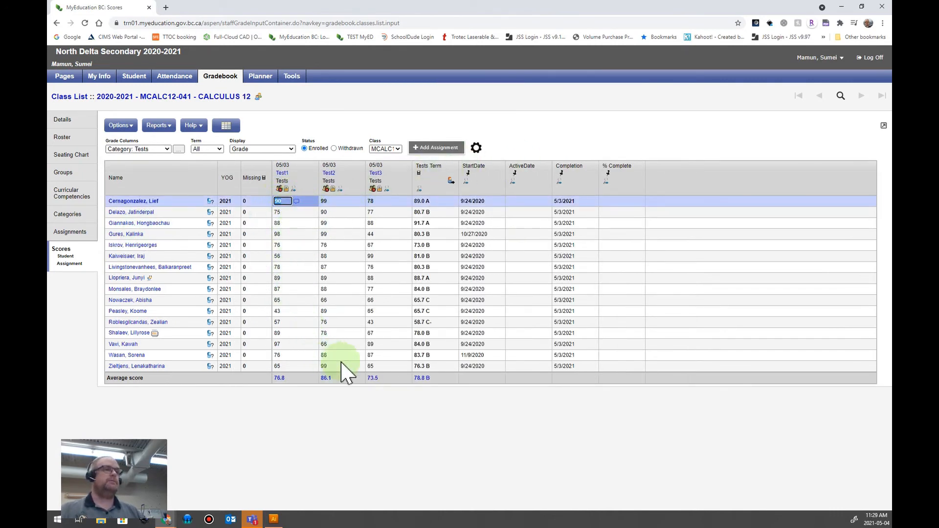
Show the Post Columns - Term view and start updating the post columns with grade term Term and term grades for all students.
click(166, 149)
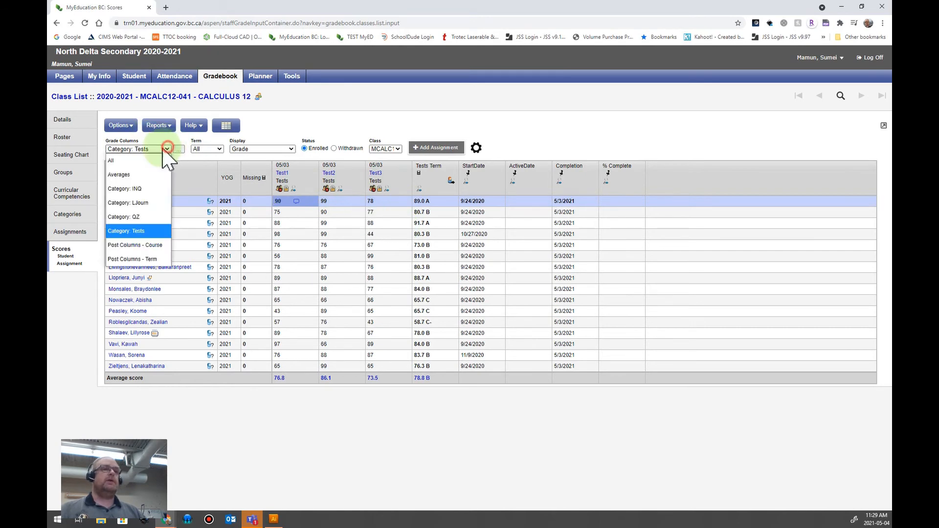
click(142, 267)
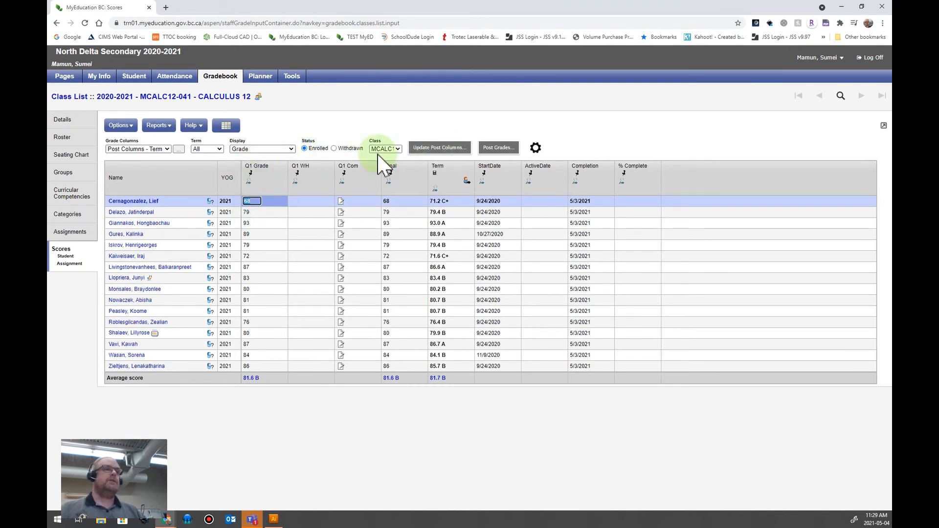
click(453, 156)
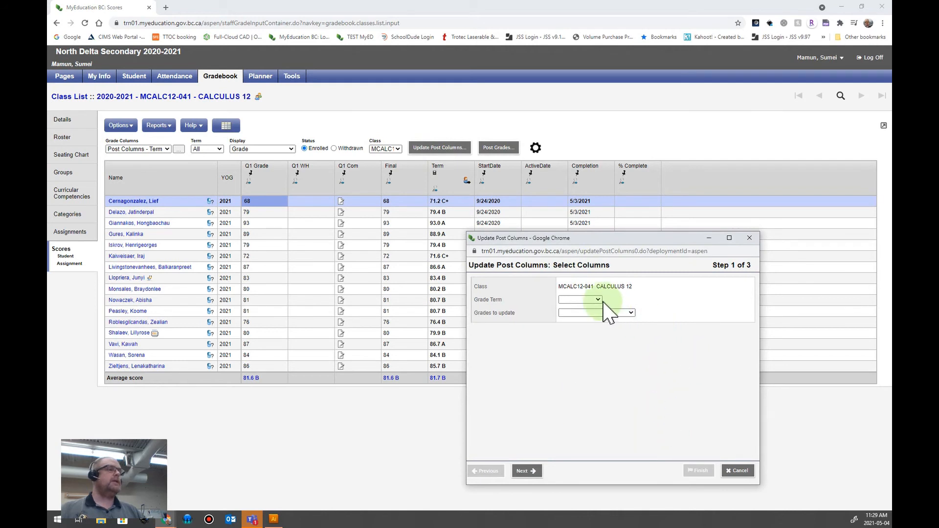
click(525, 472)
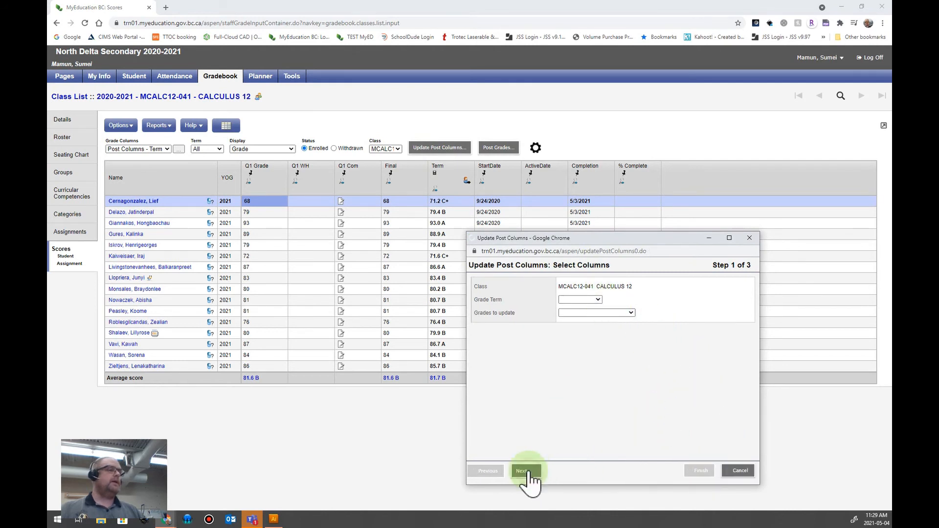
click(613, 335)
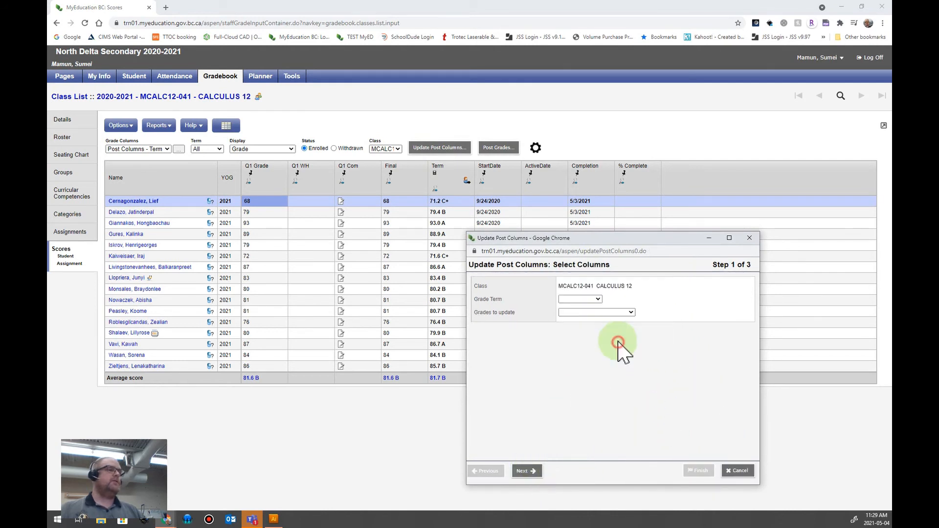
click(594, 299)
click(591, 325)
click(631, 312)
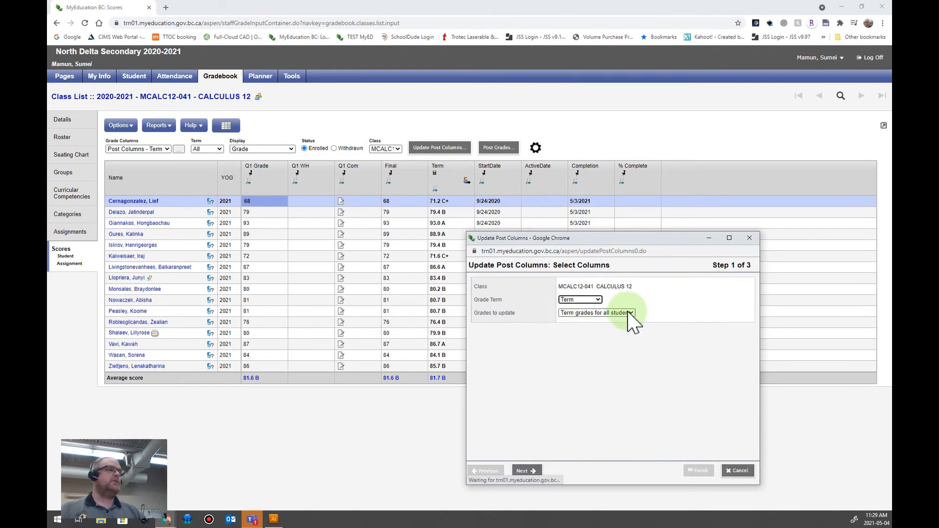
click(626, 321)
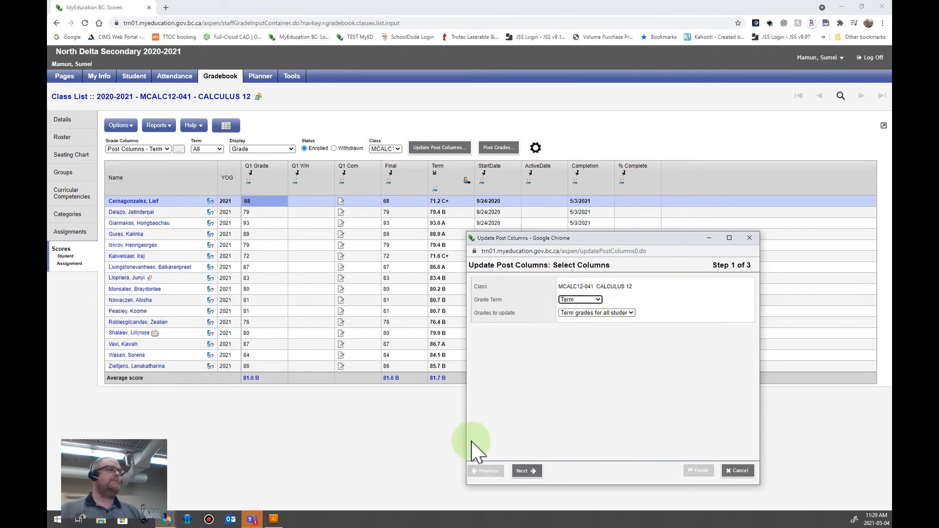
click(533, 473)
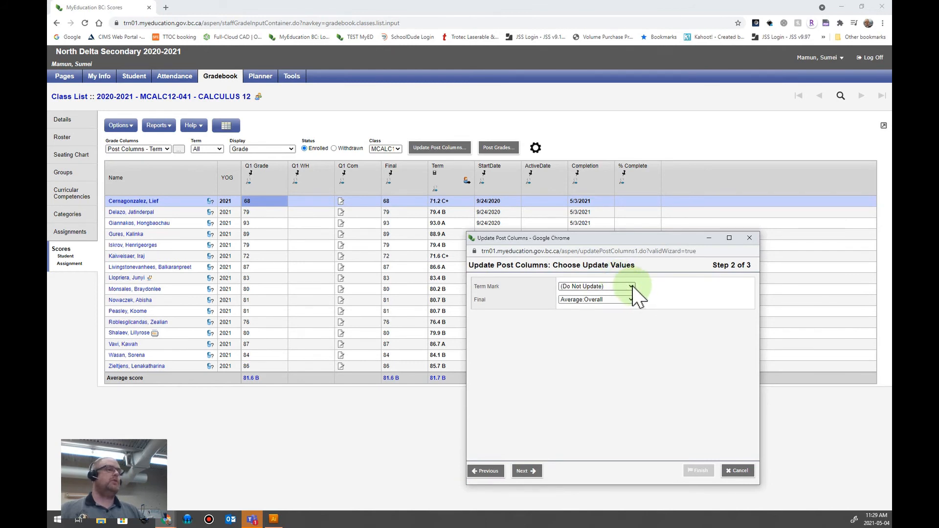
Set the Term Mark update value to Average:Term, keep Final at Average:Overall, and finish the post column update.
click(632, 287)
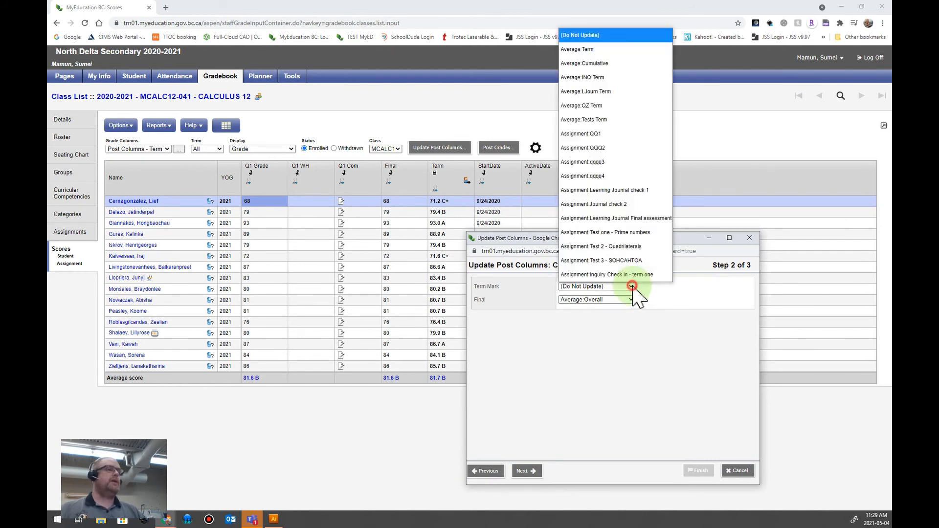
click(626, 50)
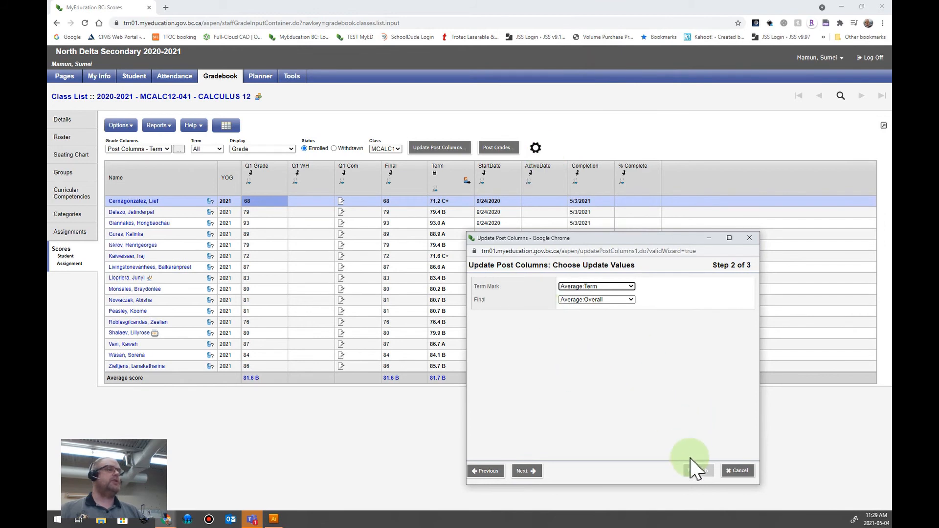
click(538, 473)
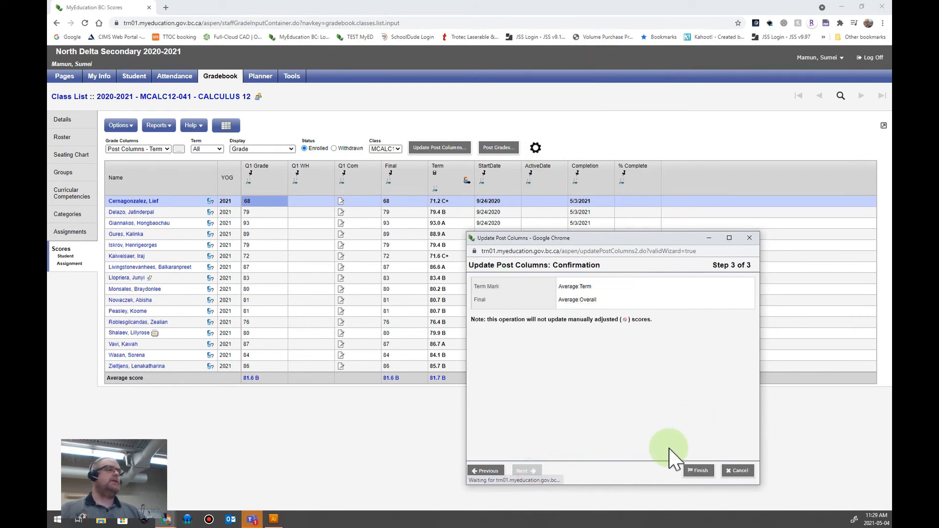
click(699, 471)
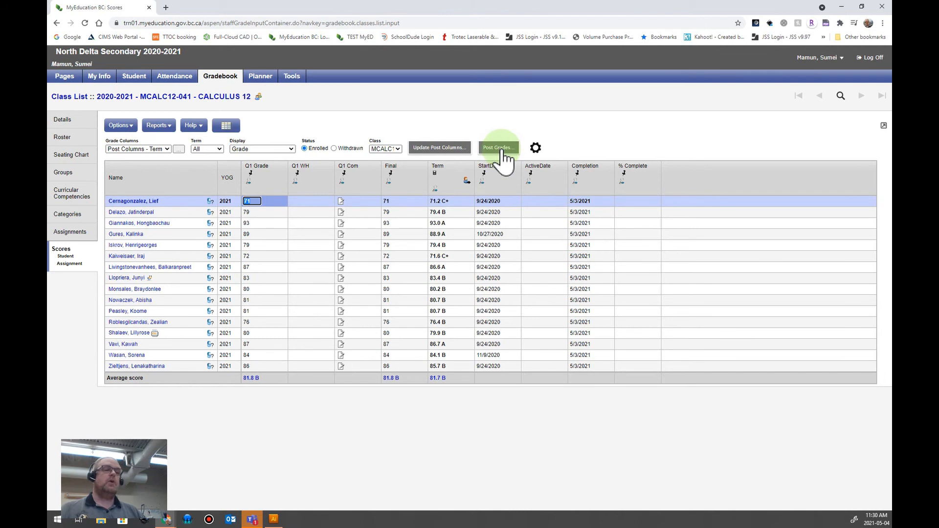
Open the general gradebook preferences, choose Down as the tab direction, and save the preferences.
click(538, 149)
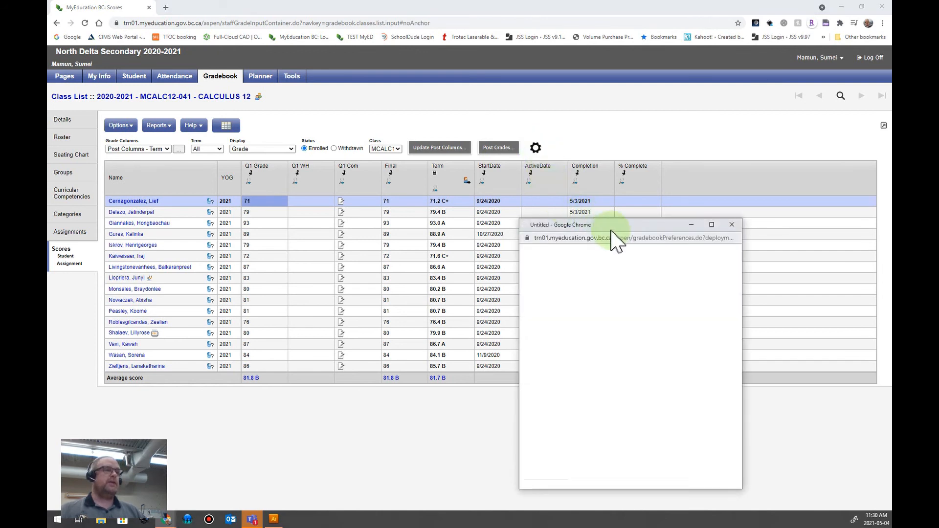
drag(609, 229, 577, 152)
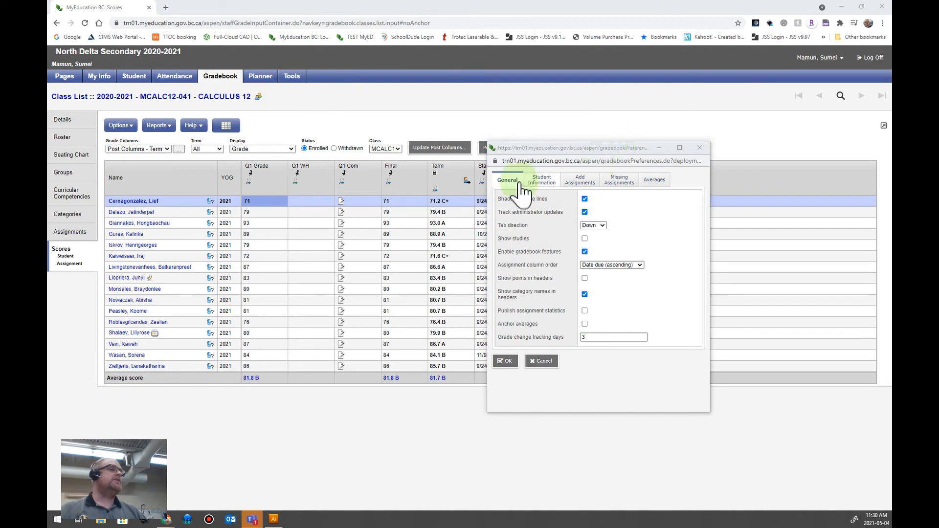
click(603, 226)
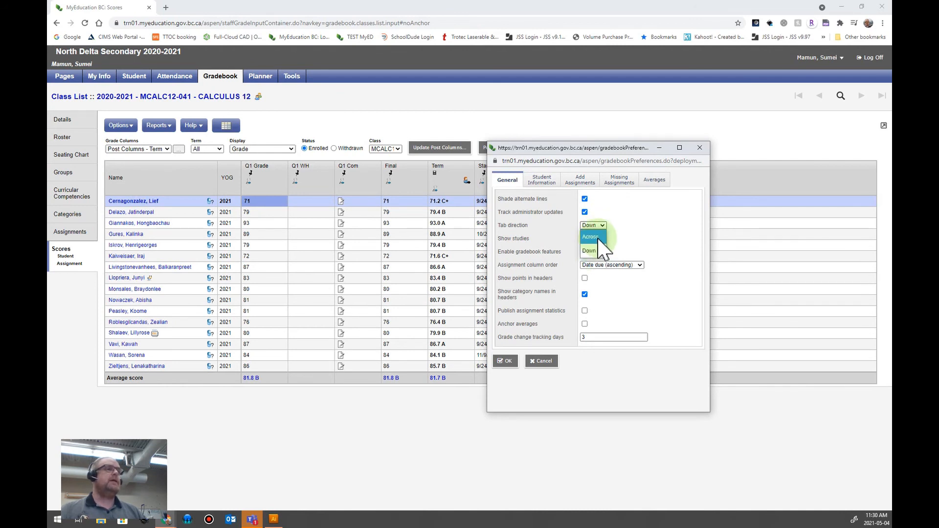
click(596, 253)
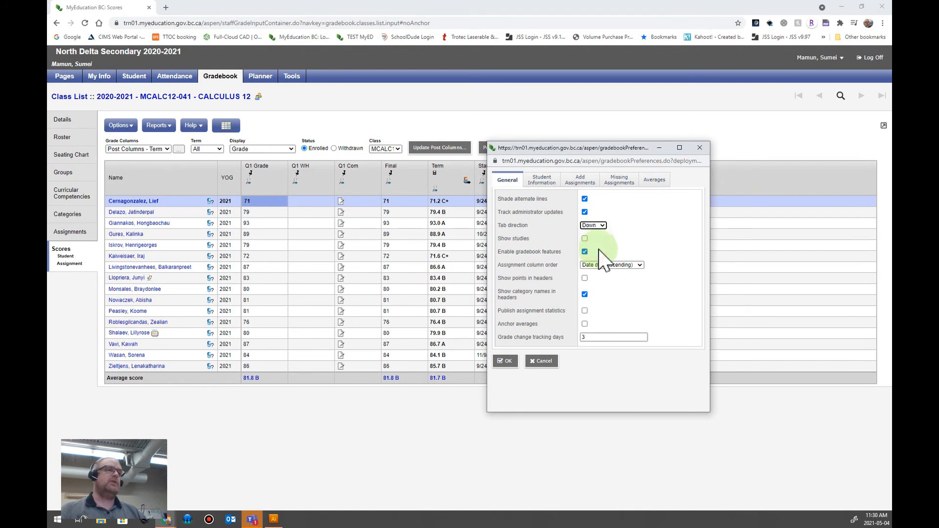
click(506, 361)
Try to enter the work habit code g in the Q1 WH column for the first three students.
click(315, 202)
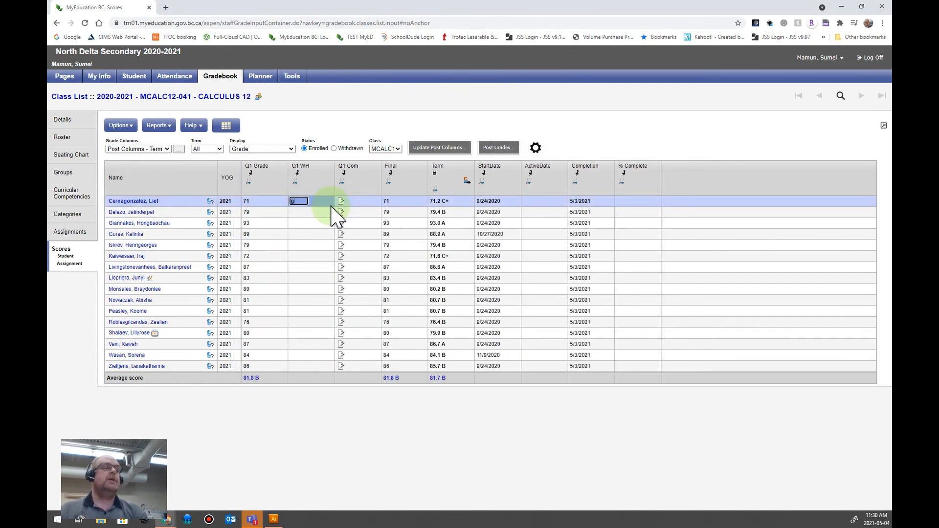
key(Tab)
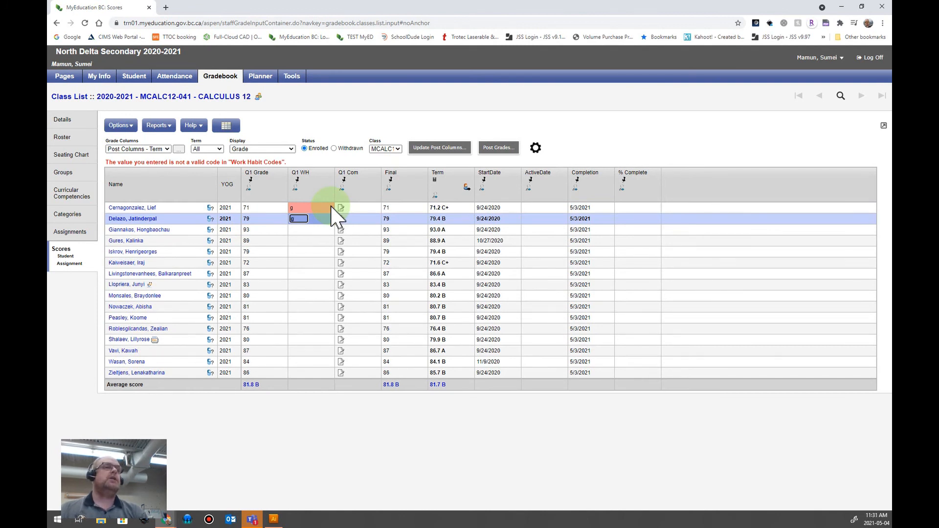
key(Tab)
key(Tab)
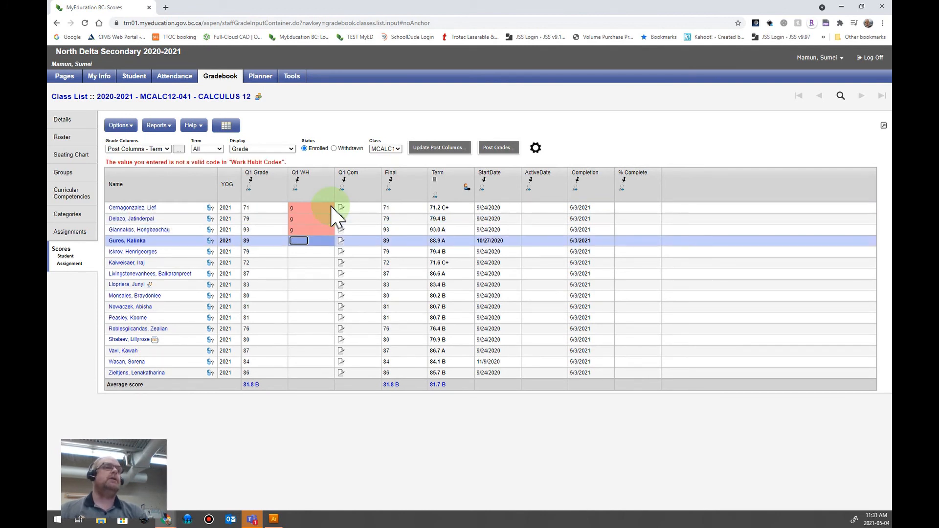
Try replacing the first three students' Q1 WH entries with the lowercase code s.
key(shift+Tab)
key(shift+Tab)
key(shift+Tab)
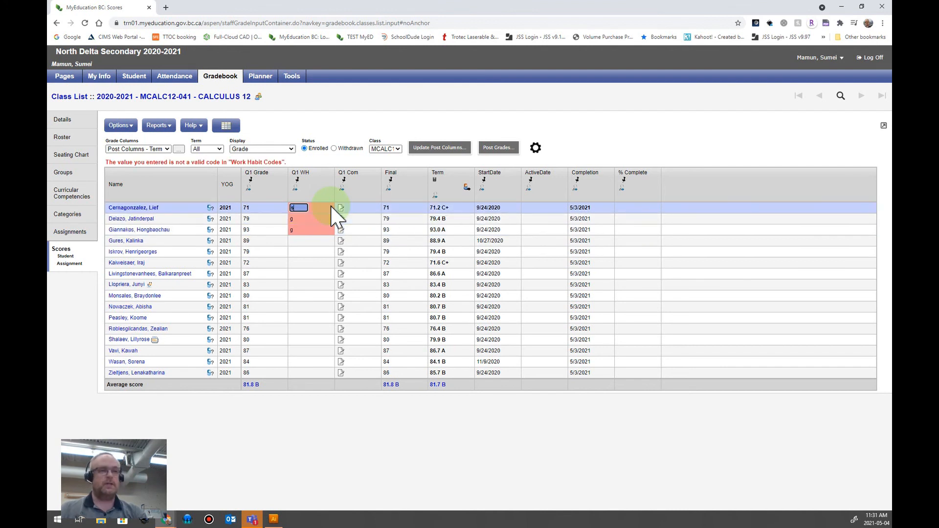
key(Tab)
key(Tab)
text(s)
key(Tab)
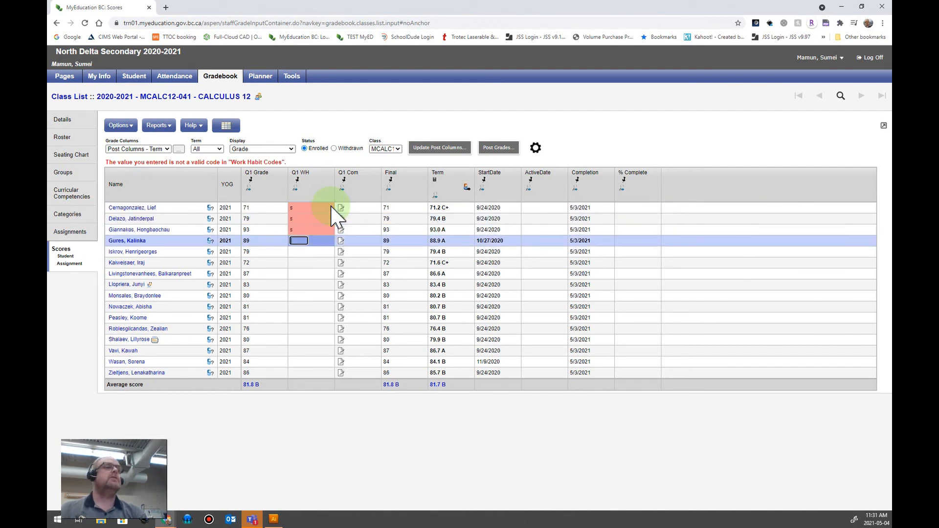
Clear the Q1 WH entries of the first three students.
key(shift+Tab)
key(shift+Tab)
key(shift+Tab)
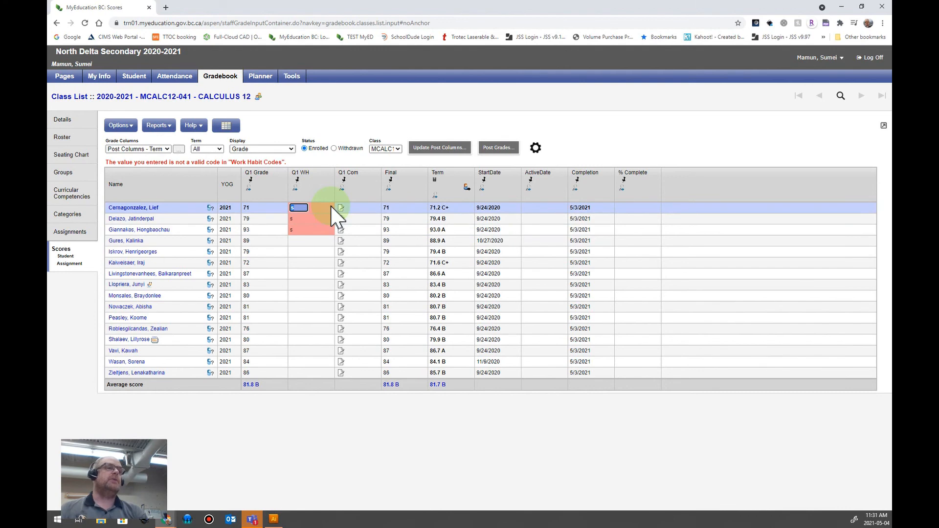
key(Tab)
key(Delete)
key(Tab)
key(Delete)
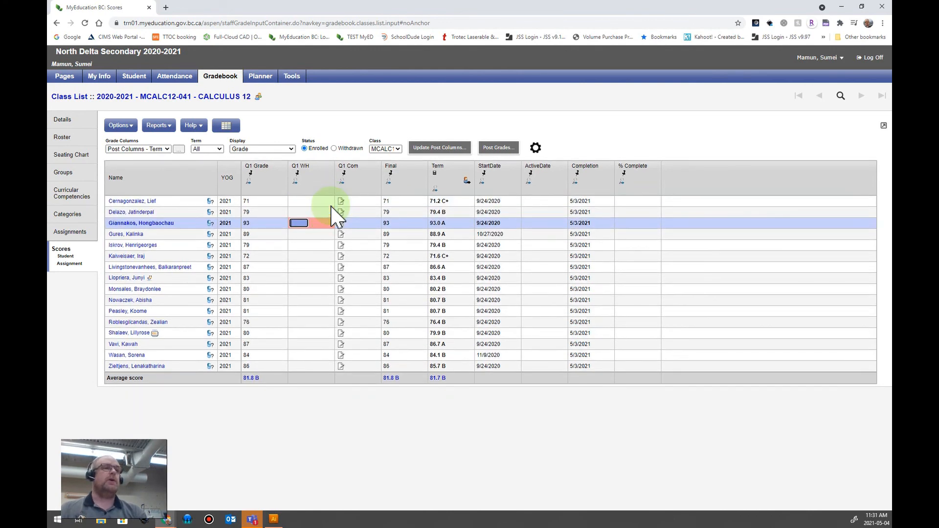
Move down through the Q1 WH cells student by student to the eleventh listed student.
key(Tab)
key(Tab)
key(Tab)
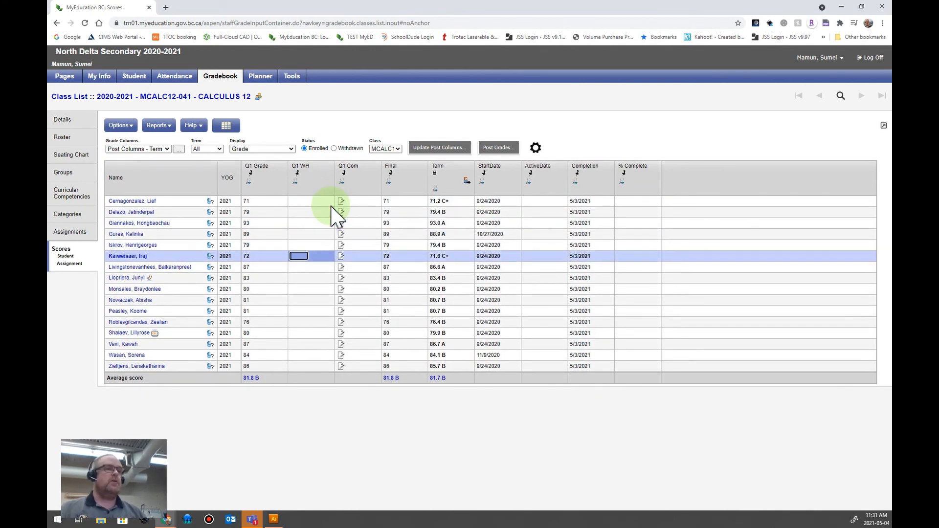
key(Tab)
key(Tab)
key(Tab)
key(Tab)
key(Tab)
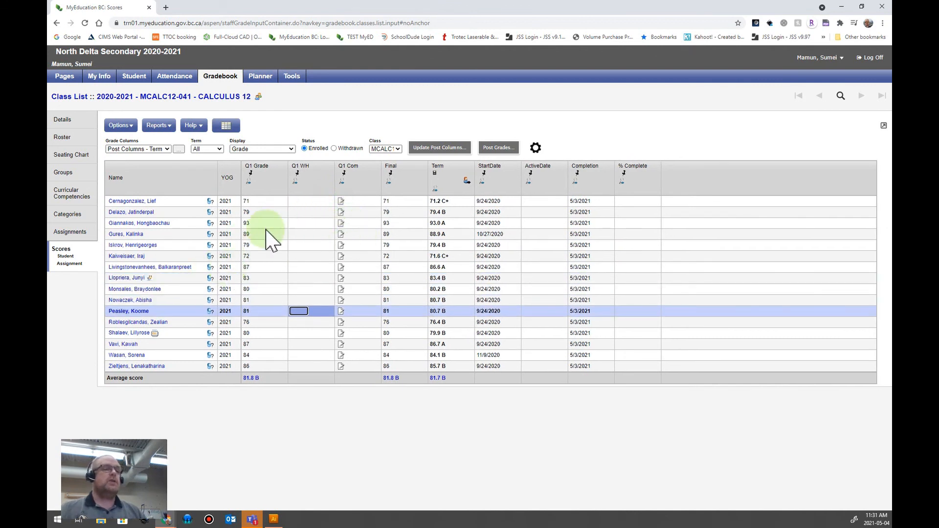
Review the general gradebook preferences, accept them, and show only the INQ category's grade columns.
click(538, 148)
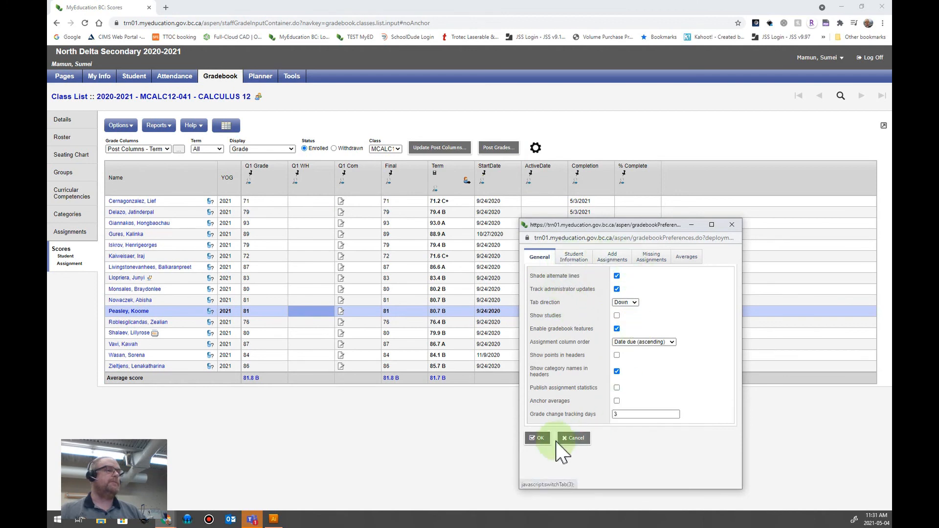
click(538, 438)
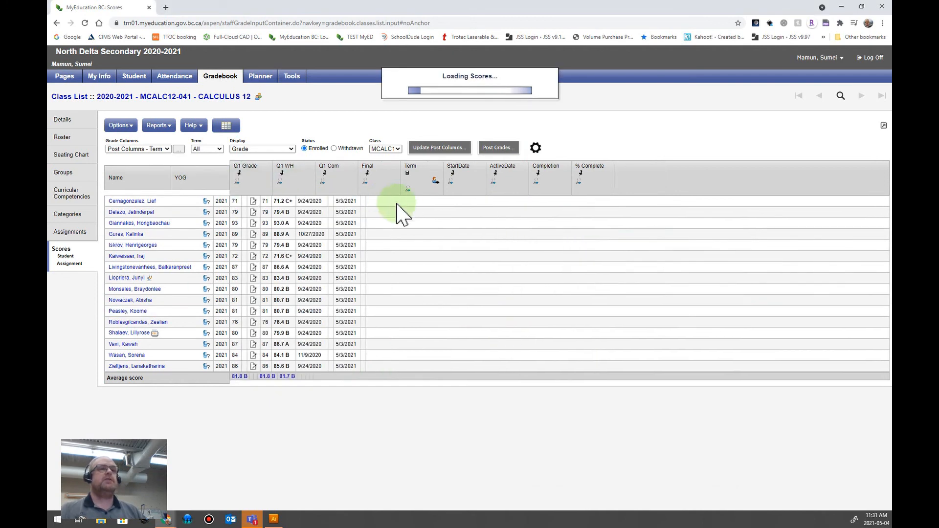
click(164, 149)
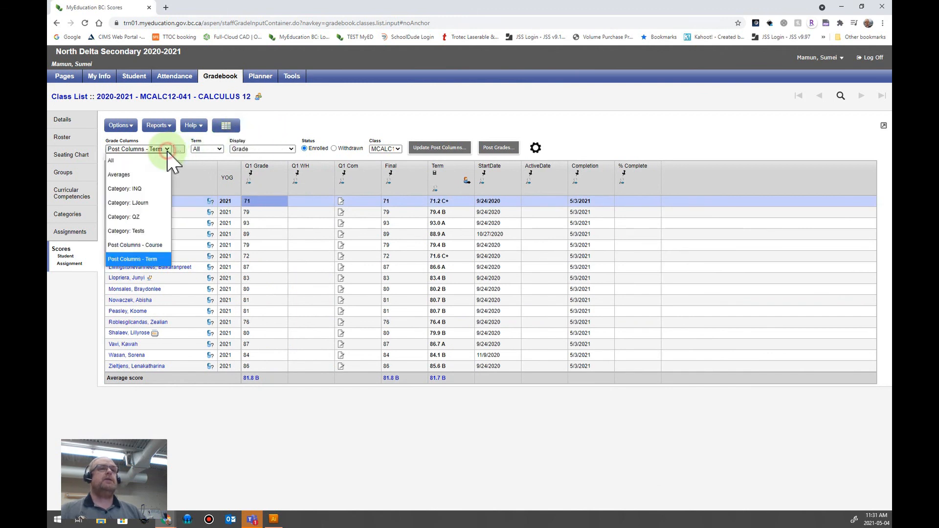
click(138, 189)
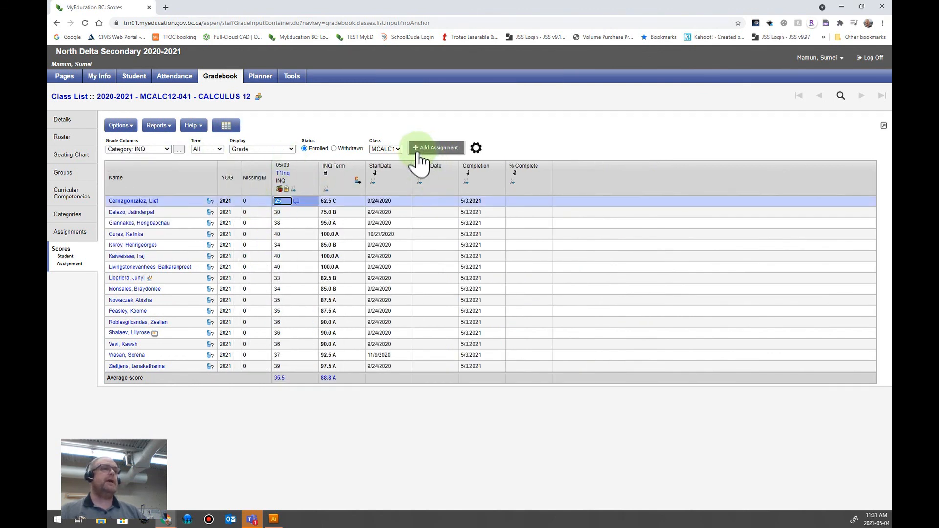
View the first listed student's demographics, close the record, and switch back to showing all grade columns.
click(210, 202)
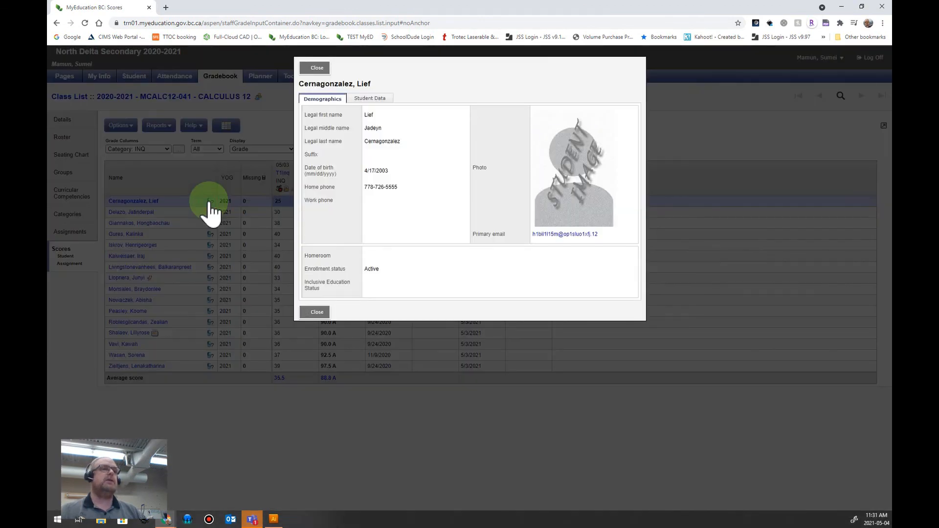
click(321, 310)
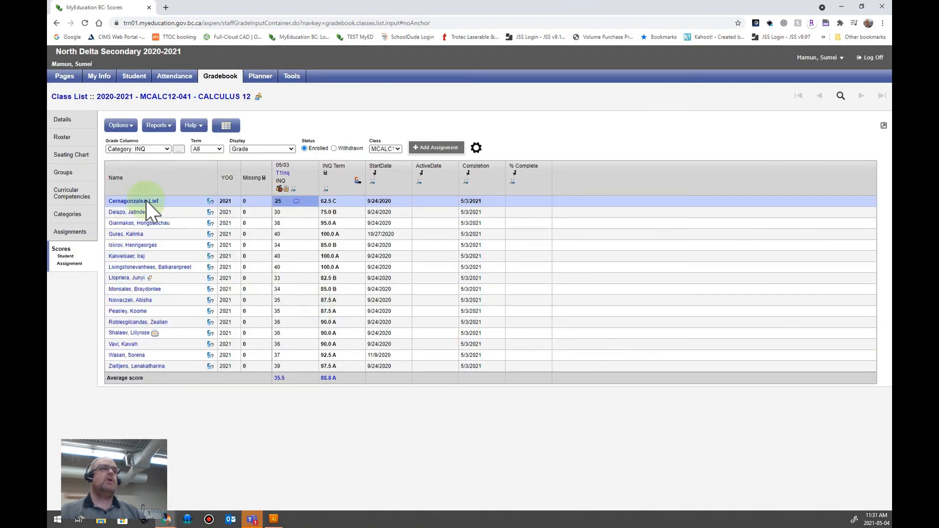
click(159, 149)
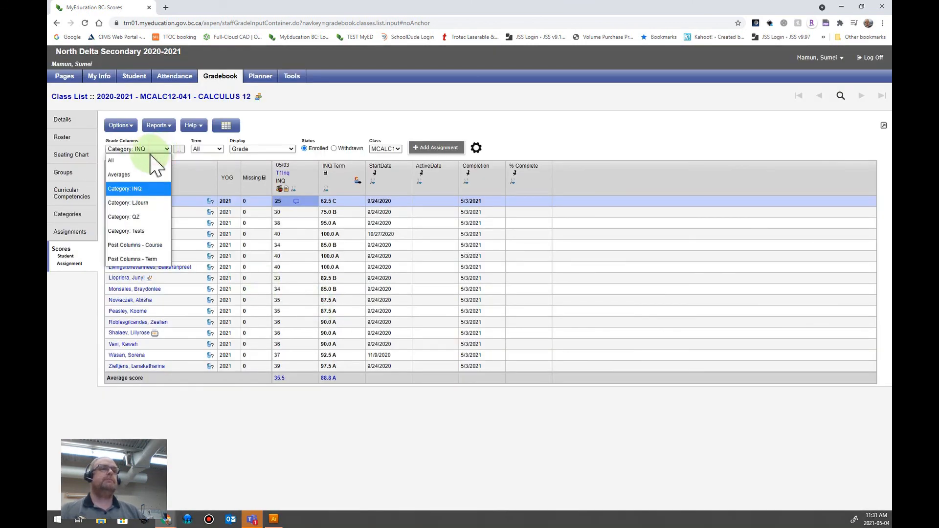
click(133, 156)
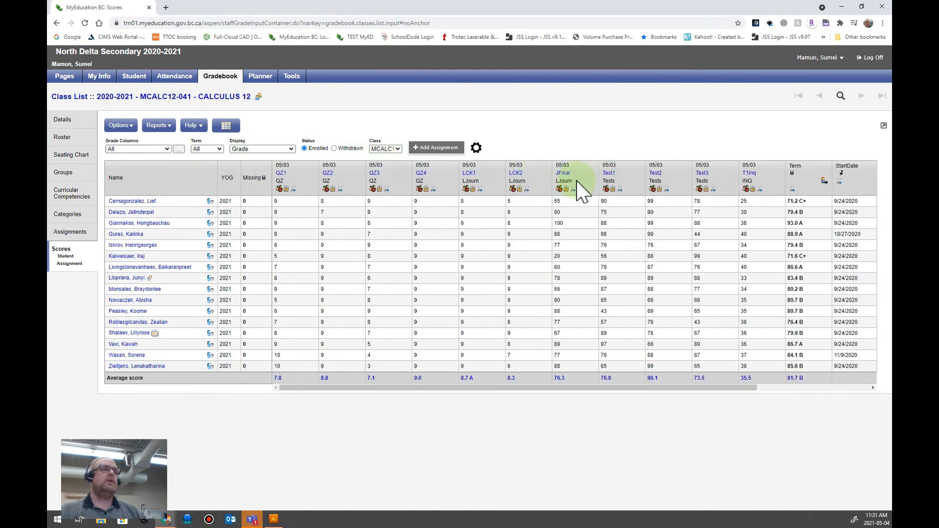